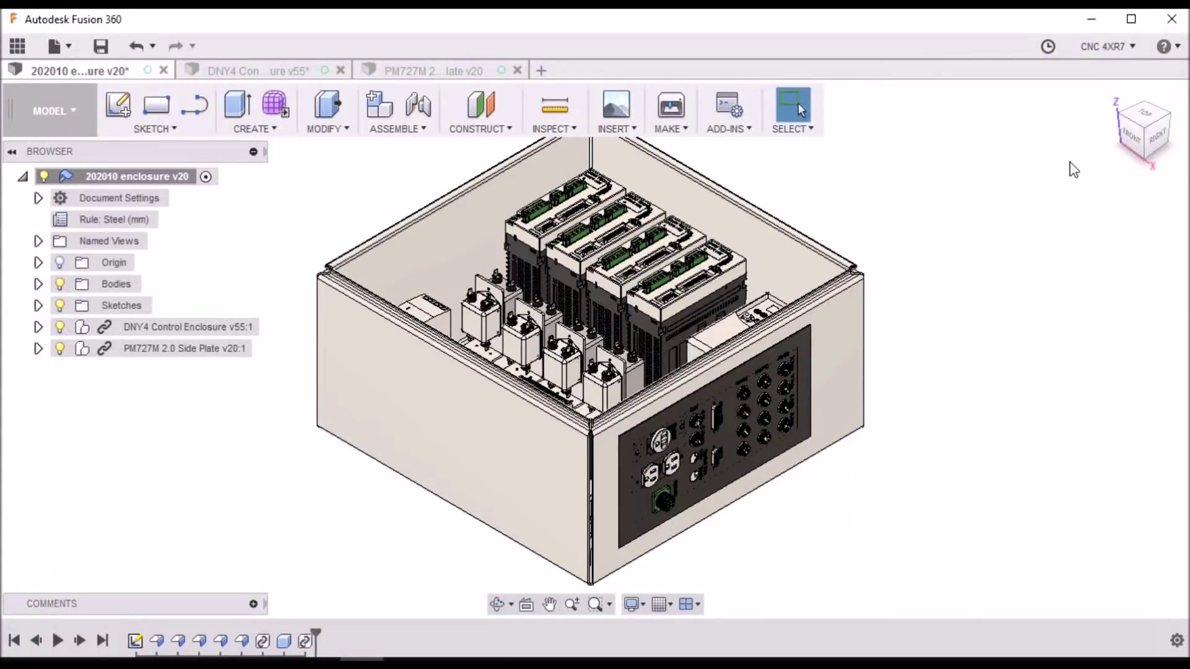
Inspect the backplate from the top view, return to Home, then switch to the DNY4 Control Enclosure tab
left_click(1139, 121)
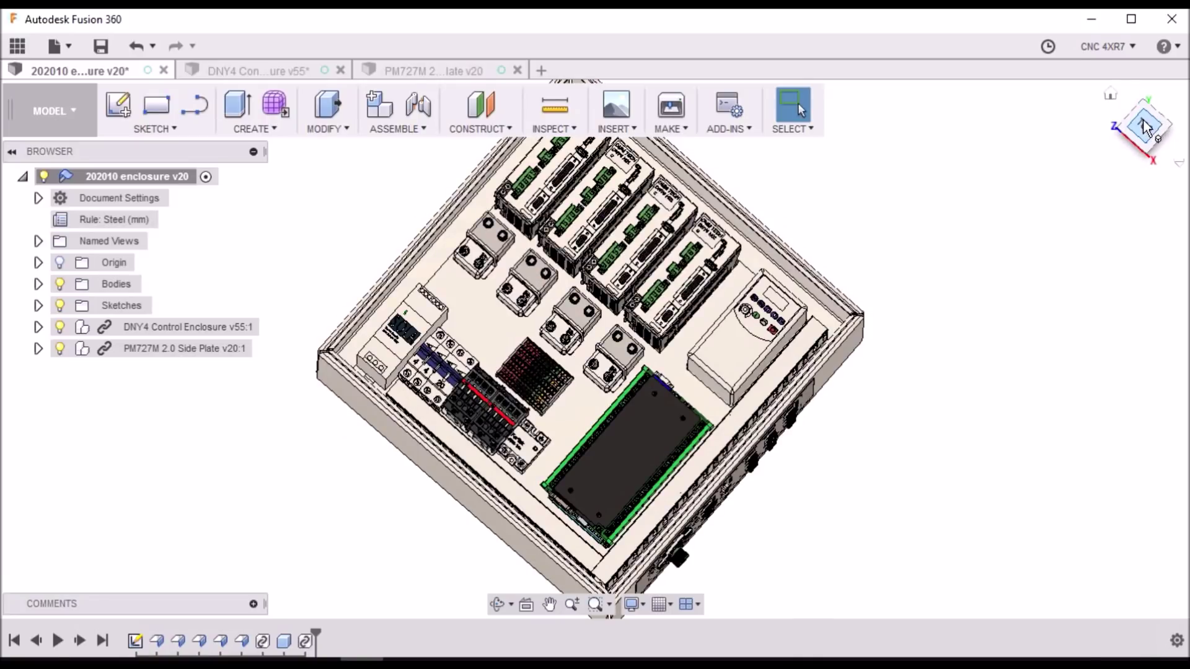
mouse_move(595, 349)
middle_mouse_down("shift")
mouse_move(663, 316)
mouse_move(627, 334)
middle_mouse_up("shift")
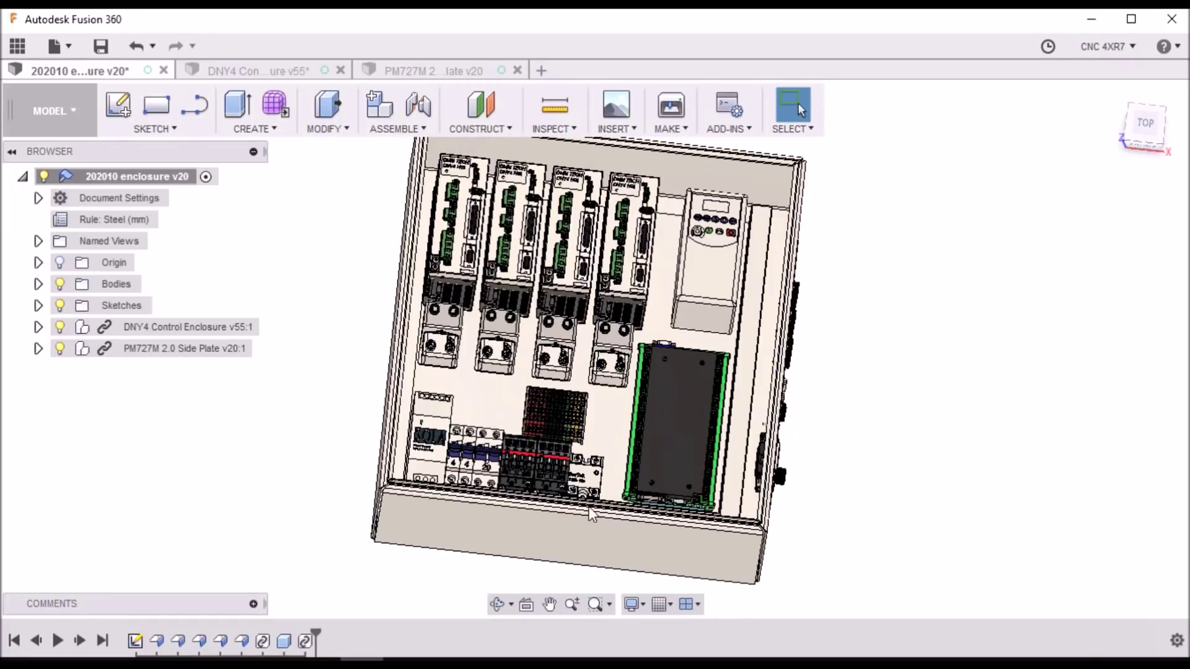
scroll(638, 433, "up", 5)
scroll(635, 426, "down", 5)
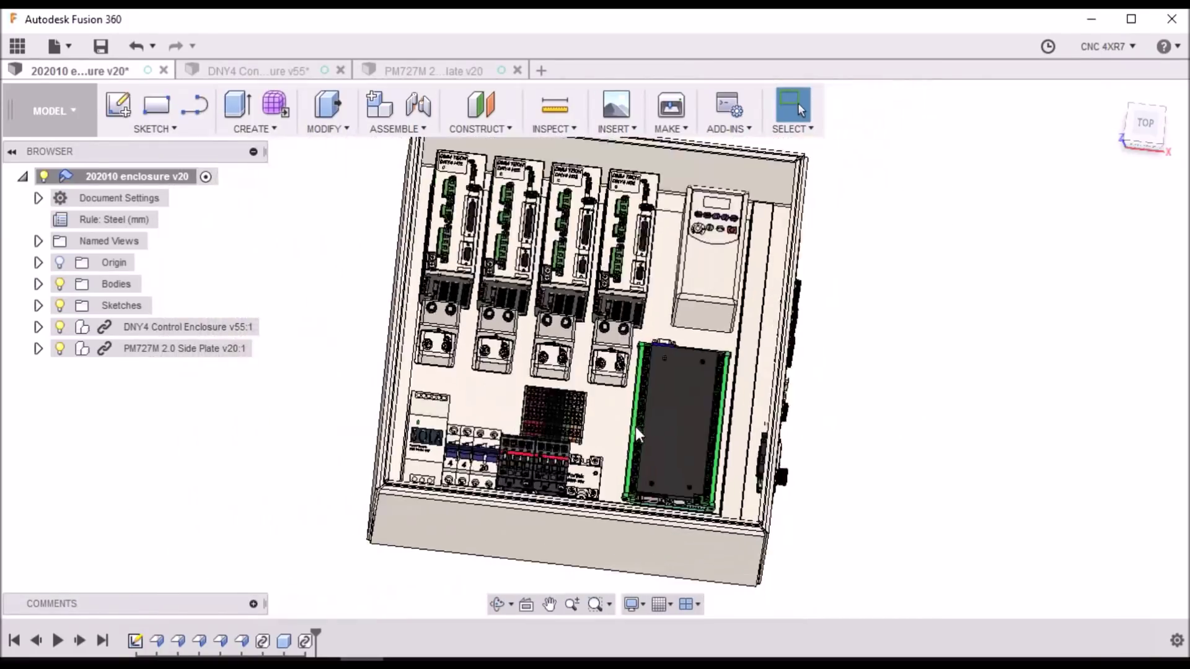
left_click(1108, 93)
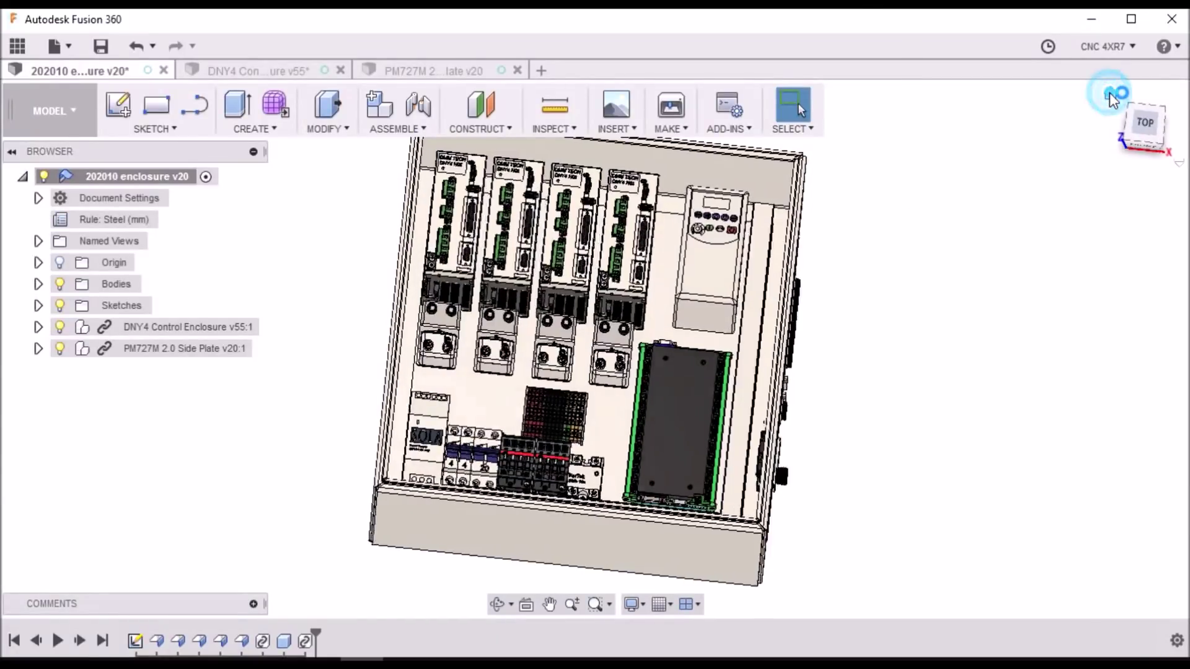
left_click(235, 72)
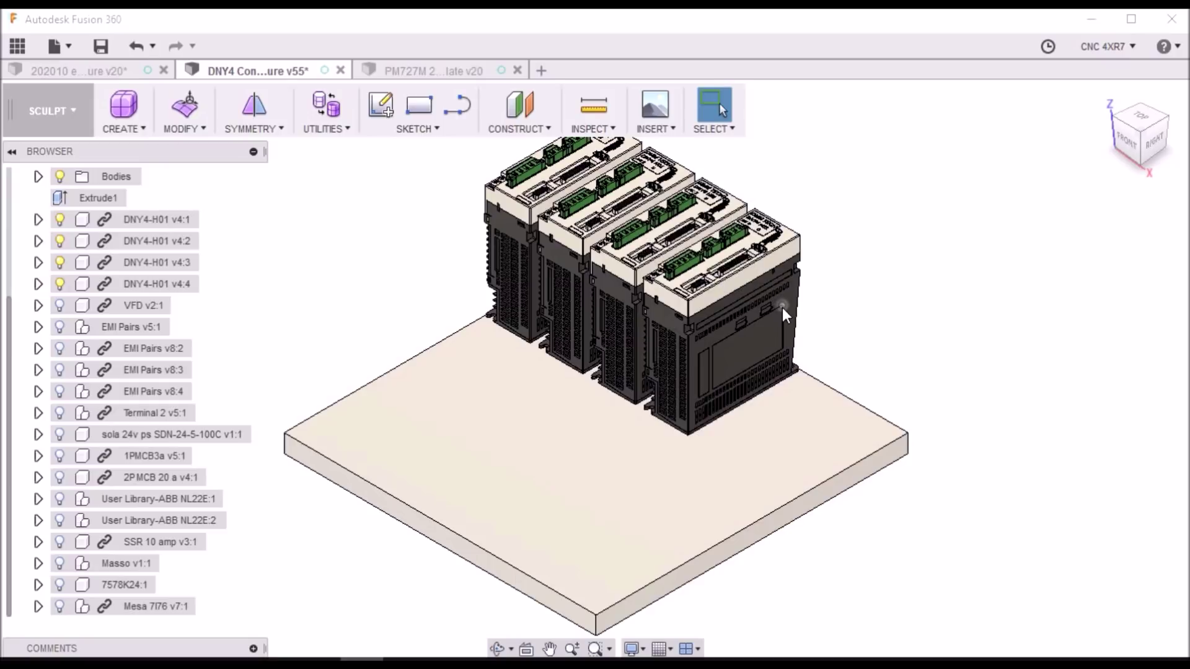
Turn on visibility of VFD v2:1 in the Browser, then select EMI Pairs v5:1
left_click(58, 304)
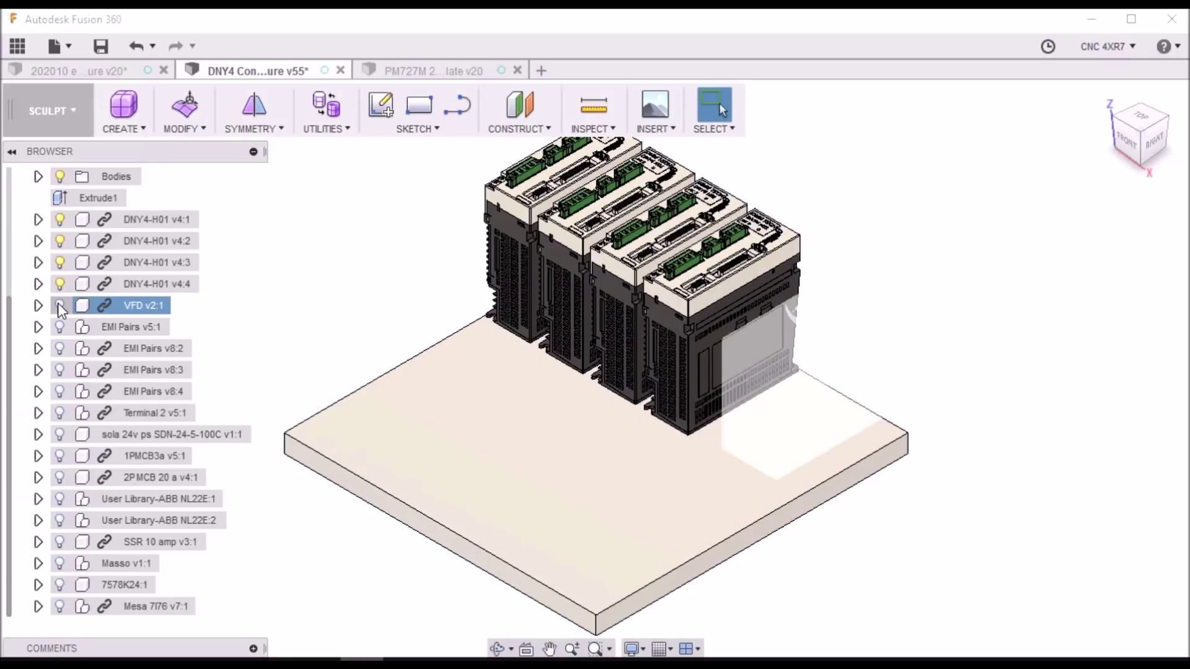
left_click(59, 304)
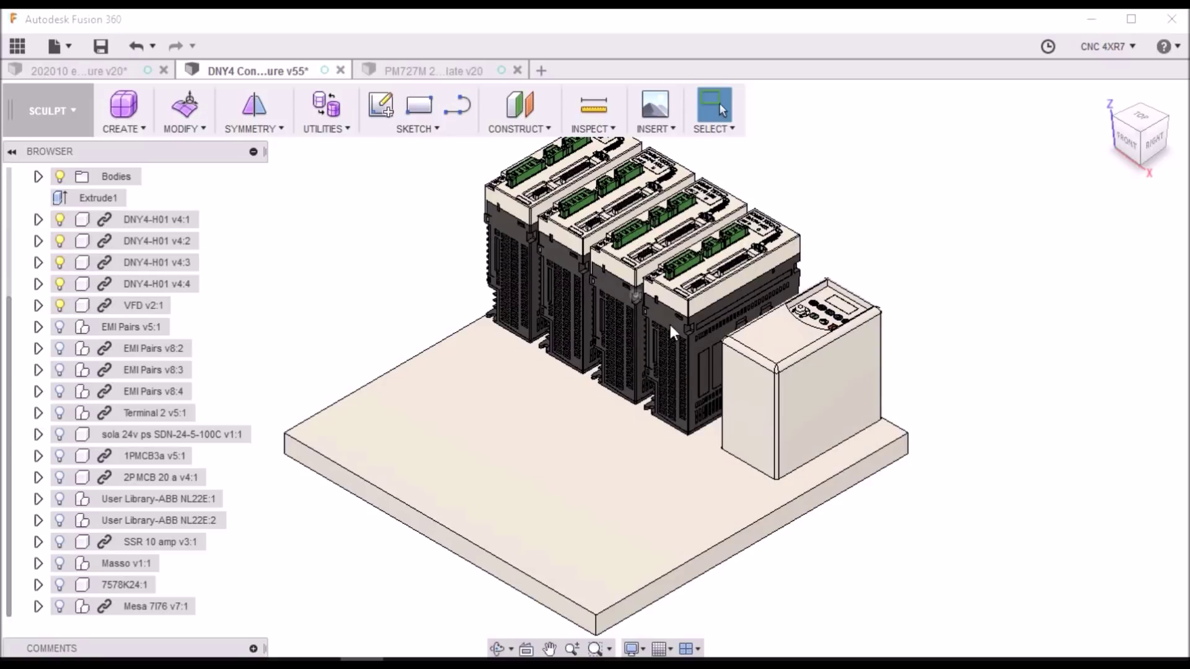
left_click(59, 330)
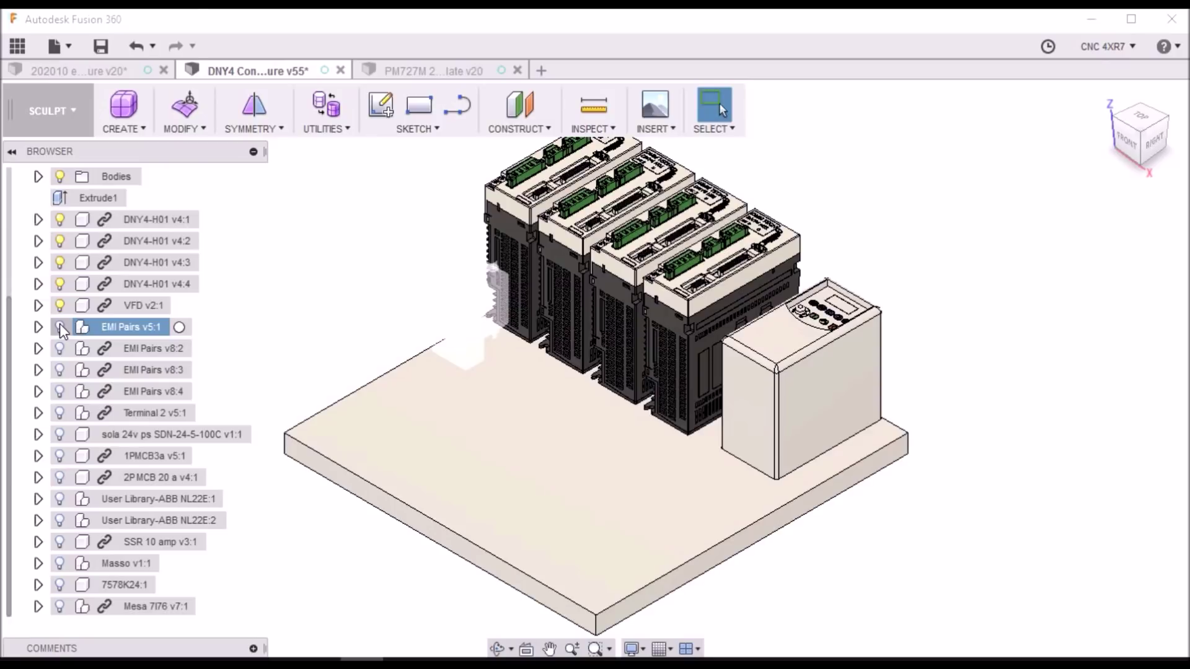
Make EMI Pairs v5:1, v8:2, v8:3, v8:4 and the Terminal 2 block visible
left_click(60, 325)
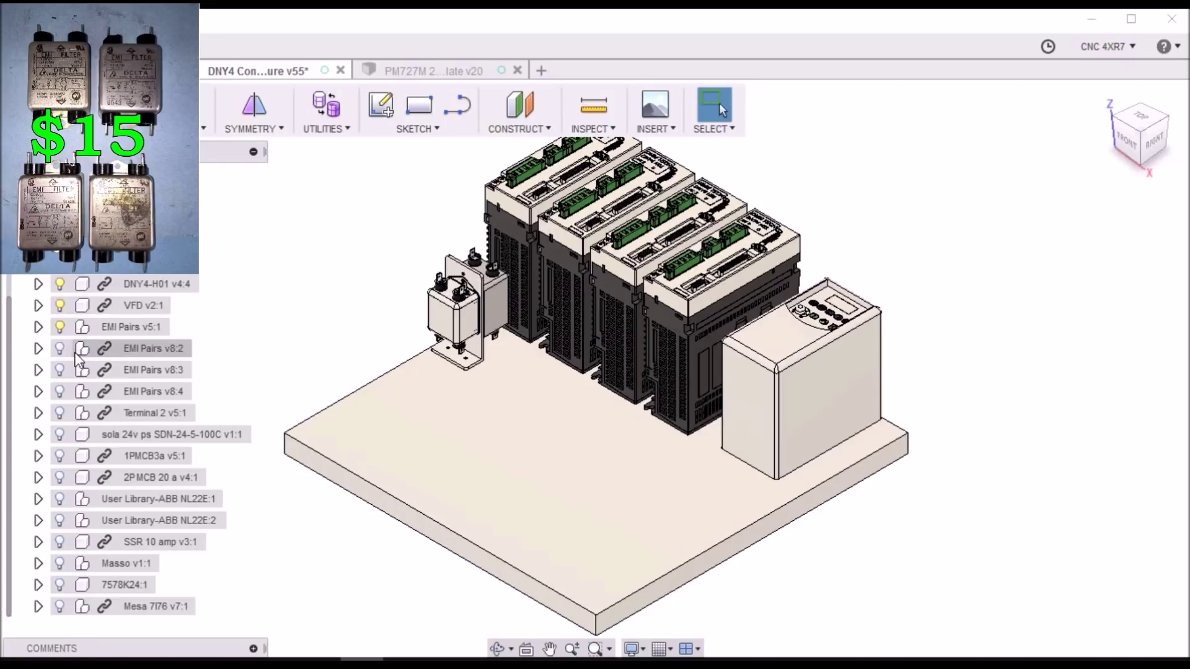
left_click(62, 349)
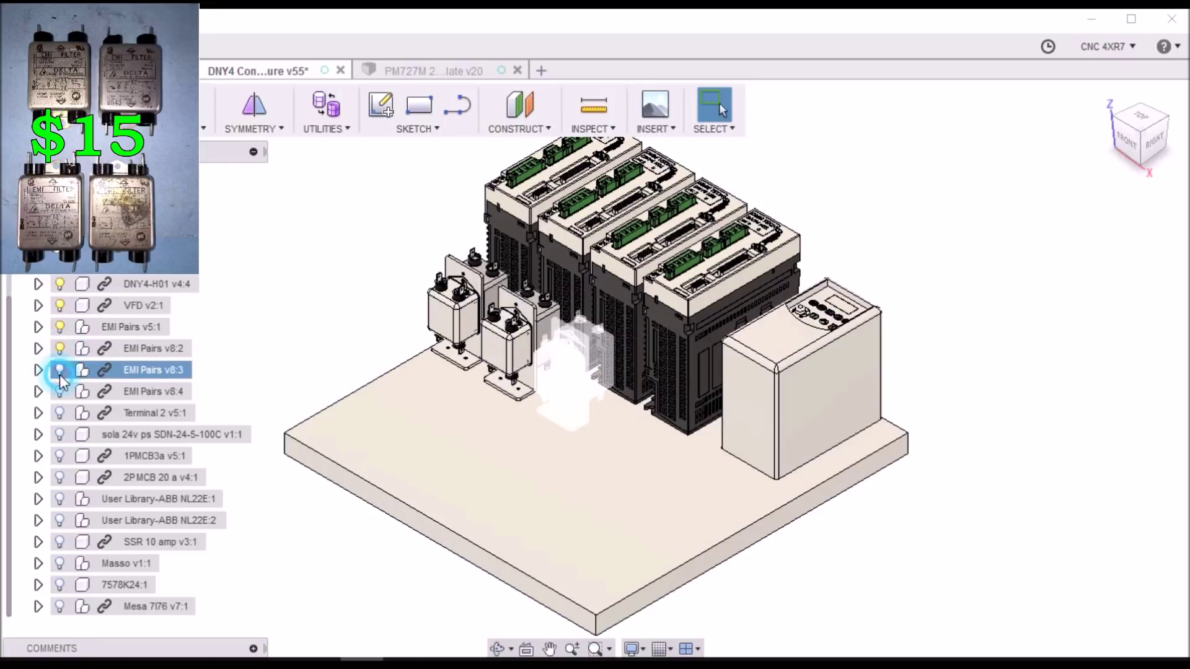
left_click(60, 372)
left_click(59, 391)
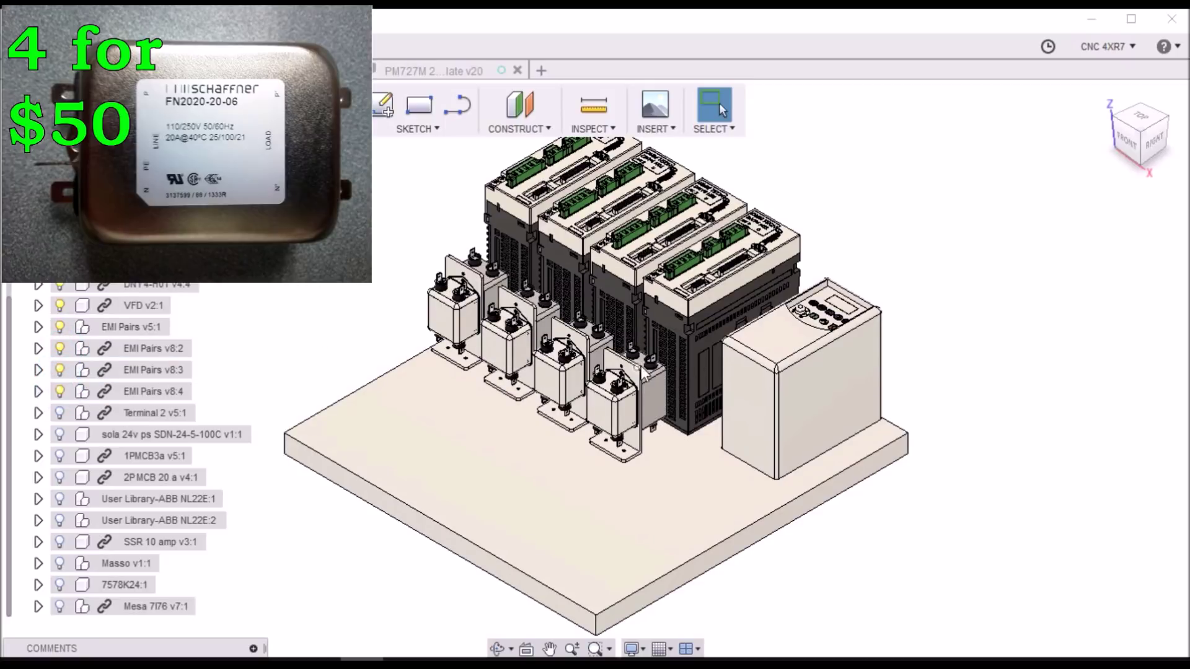
scroll(610, 397, "up", 5)
scroll(726, 463, "down", 3)
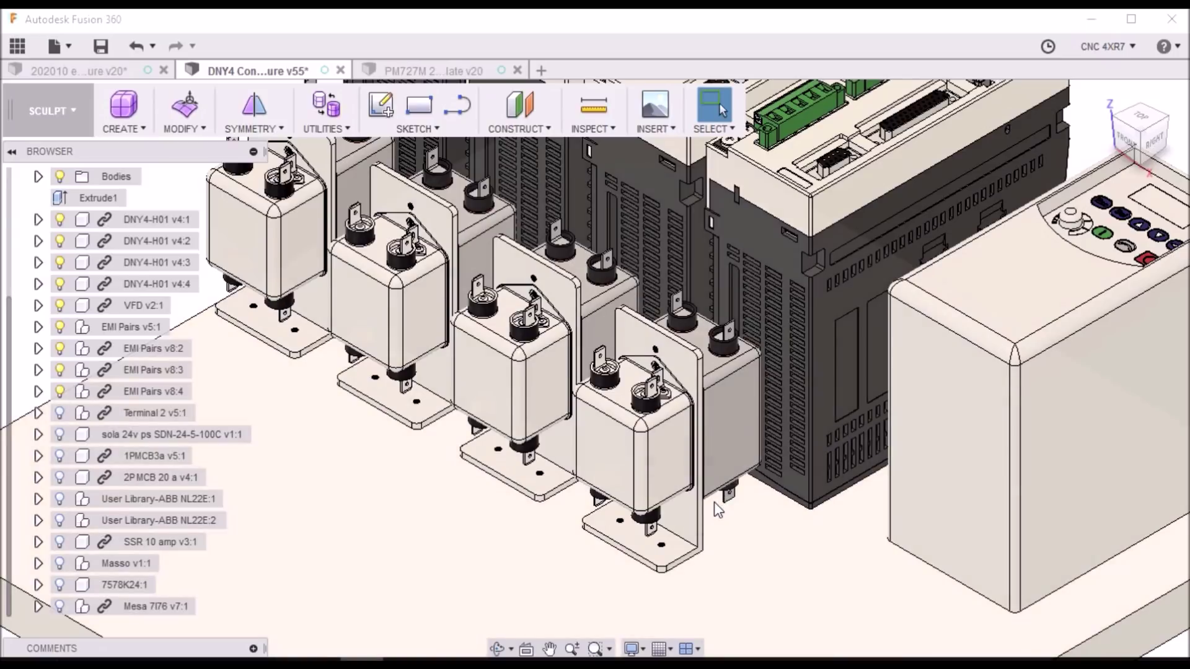
scroll(717, 509, "down", 6)
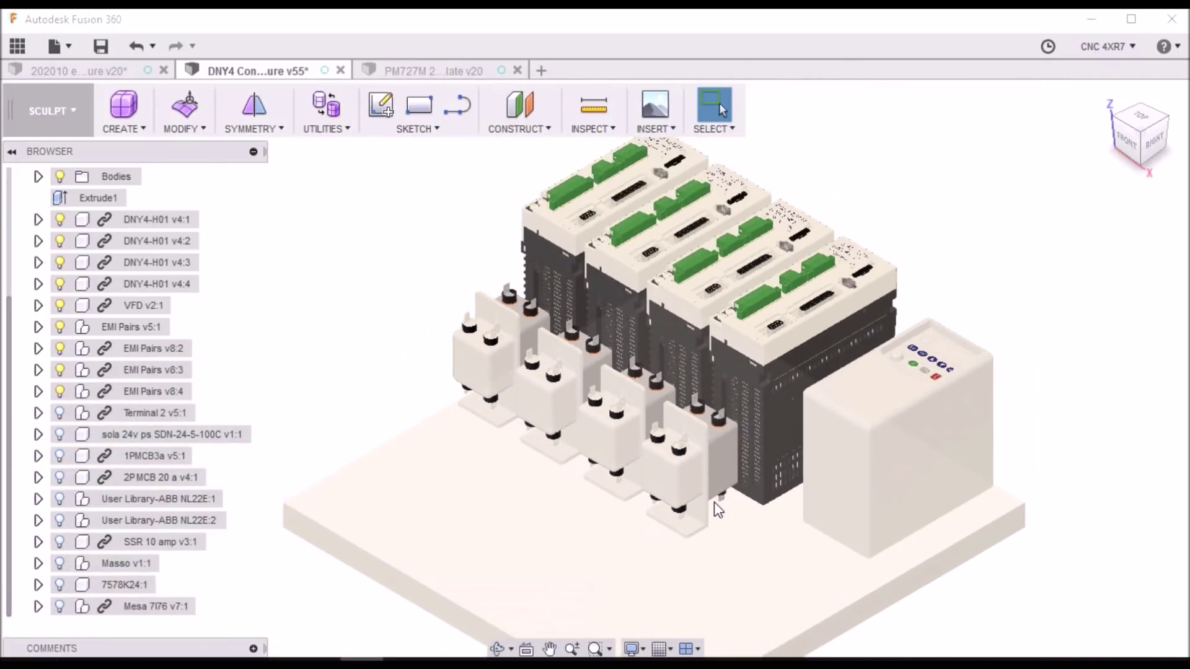
scroll(714, 502, "up", 4)
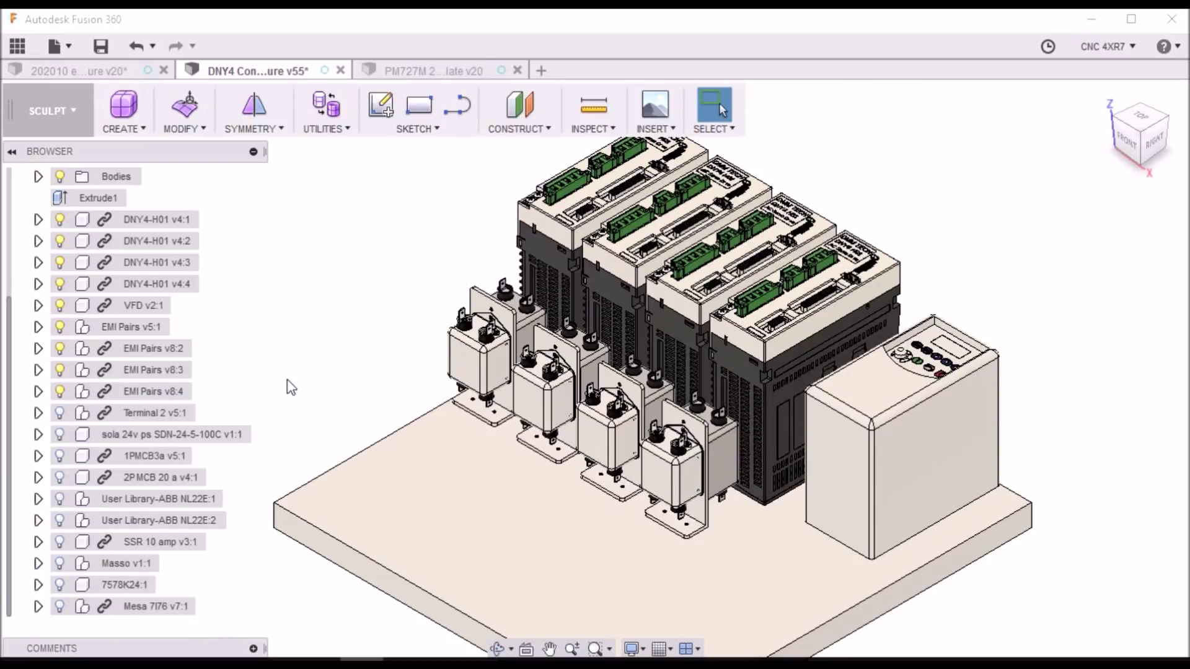
left_click(57, 409)
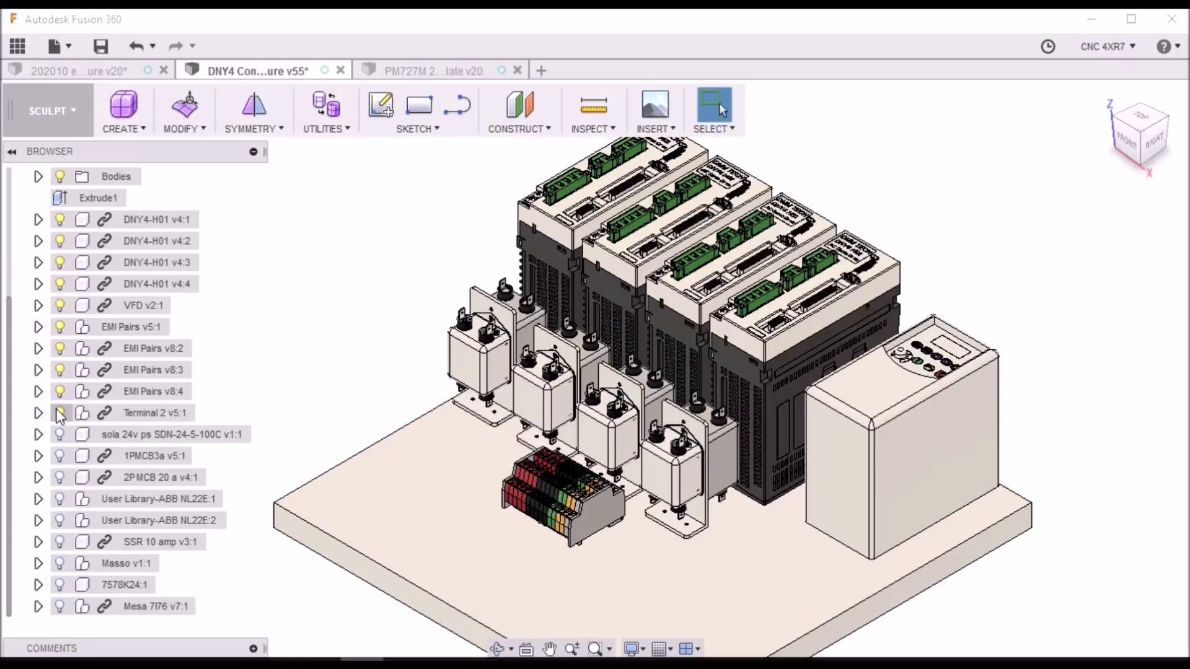
Zoom in and out to inspect the Terminal 2 strip in front of the EMI filters
scroll(545, 501, "up", 5)
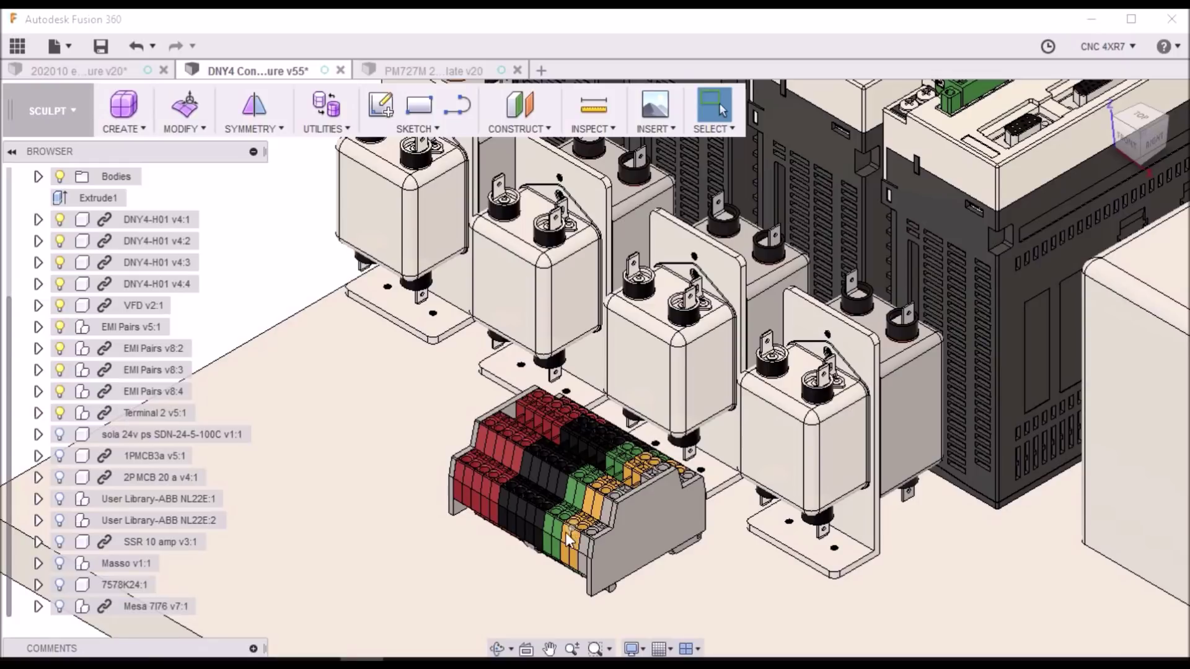
scroll(360, 432, "down", 3)
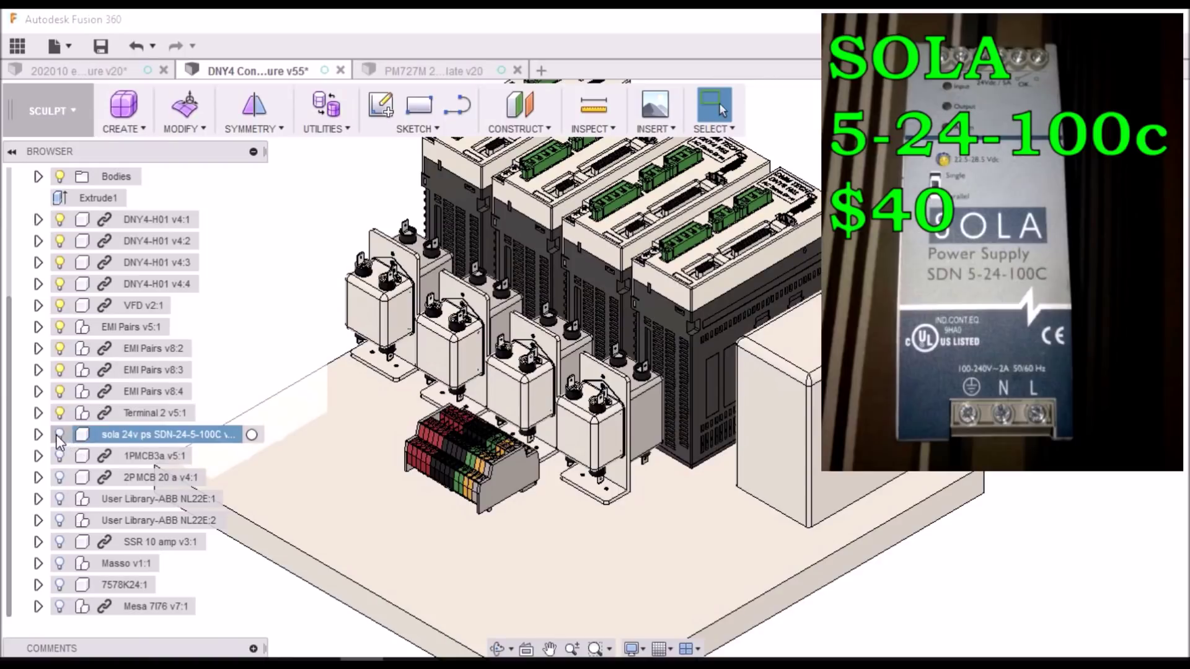
Turn on visibility of the sola 24v ps SDN-24-5-100C v1:1 power supply
left_click(58, 435)
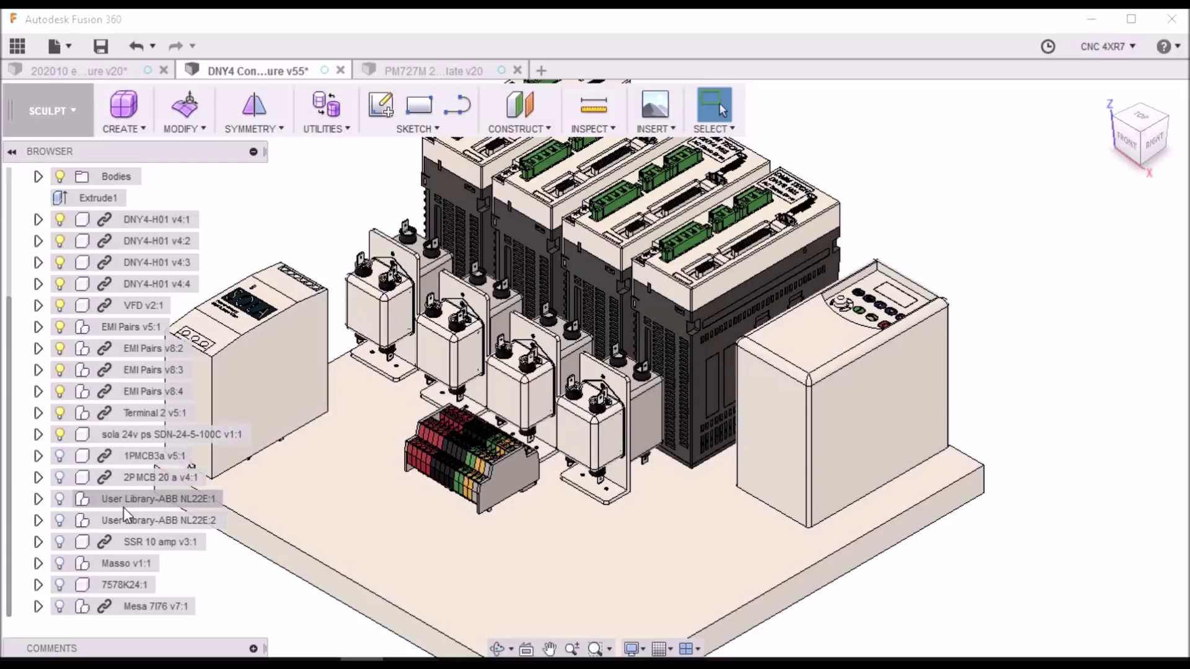
Make the 1PMCB3a v5:1 and 2PMCB 20 a v4:1 breakers visible, then select the first ABB NL22E
left_click(76, 456)
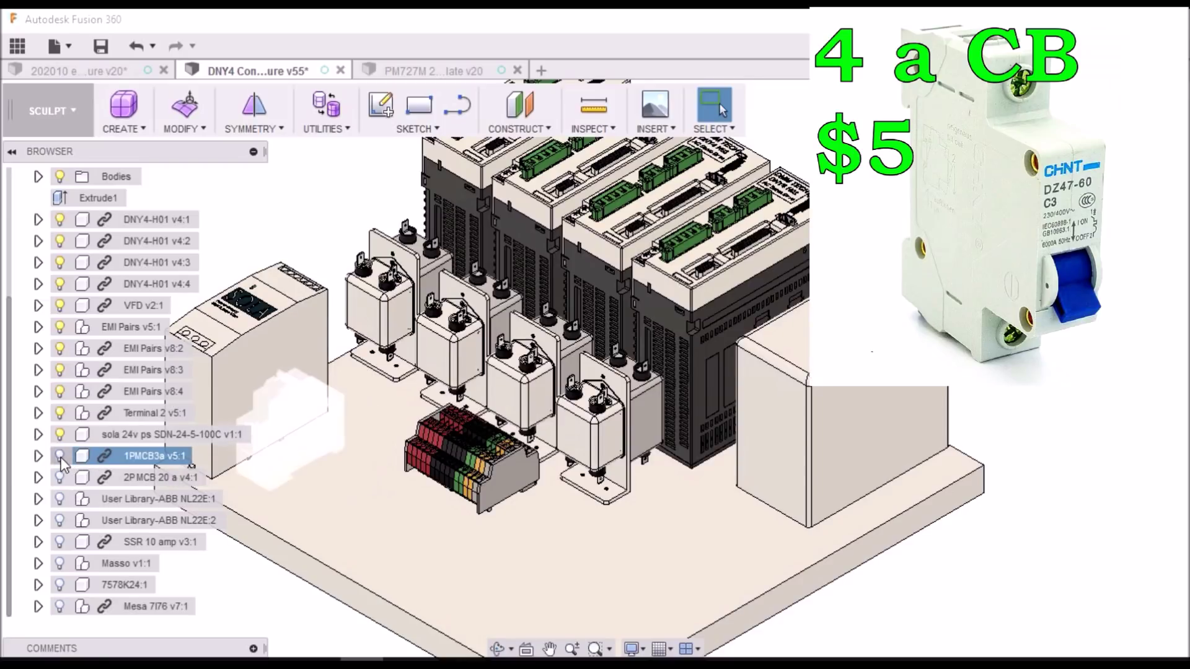
left_click(61, 458)
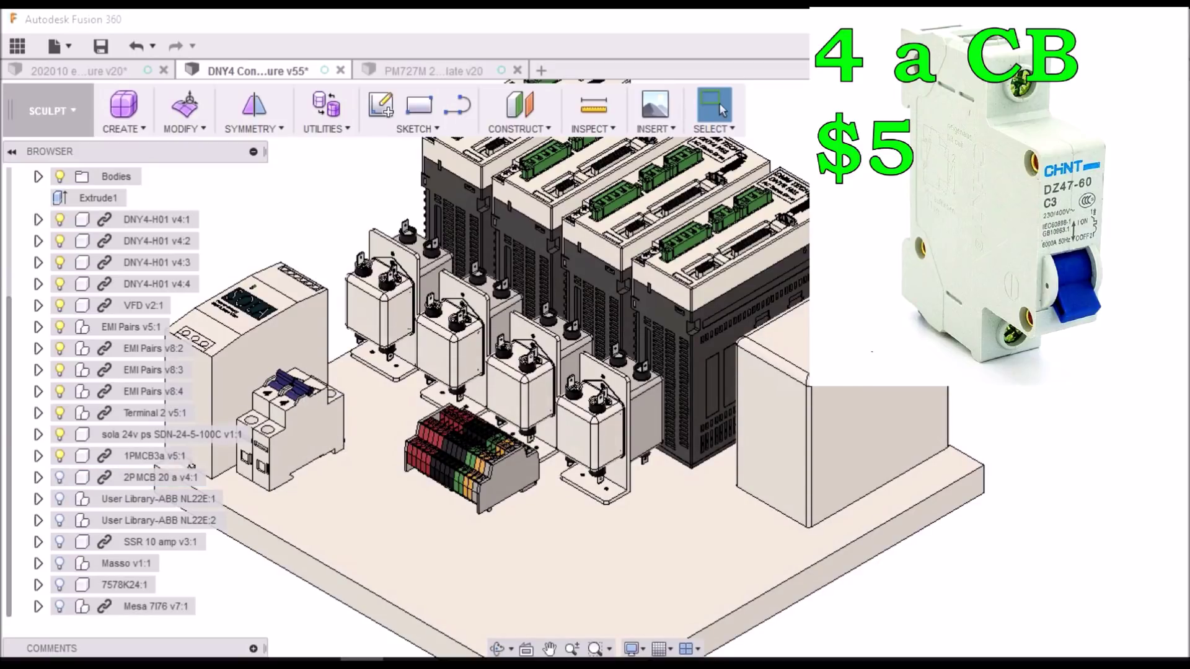
scroll(581, 443, "up", 5)
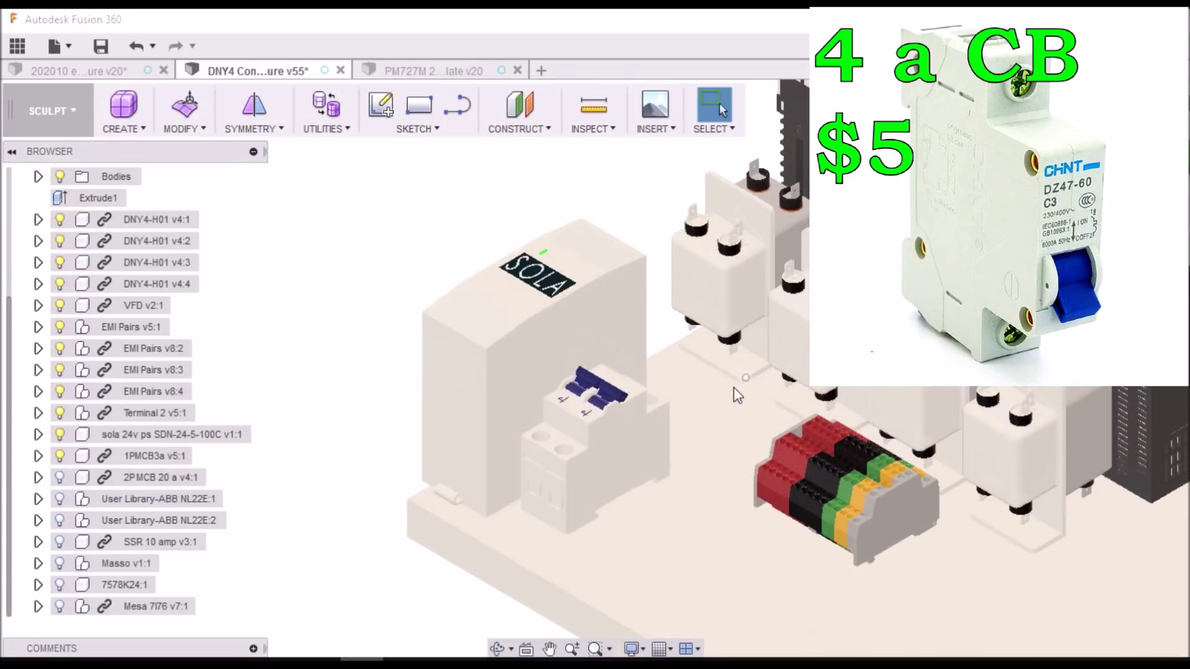
scroll(564, 450, "down", 2)
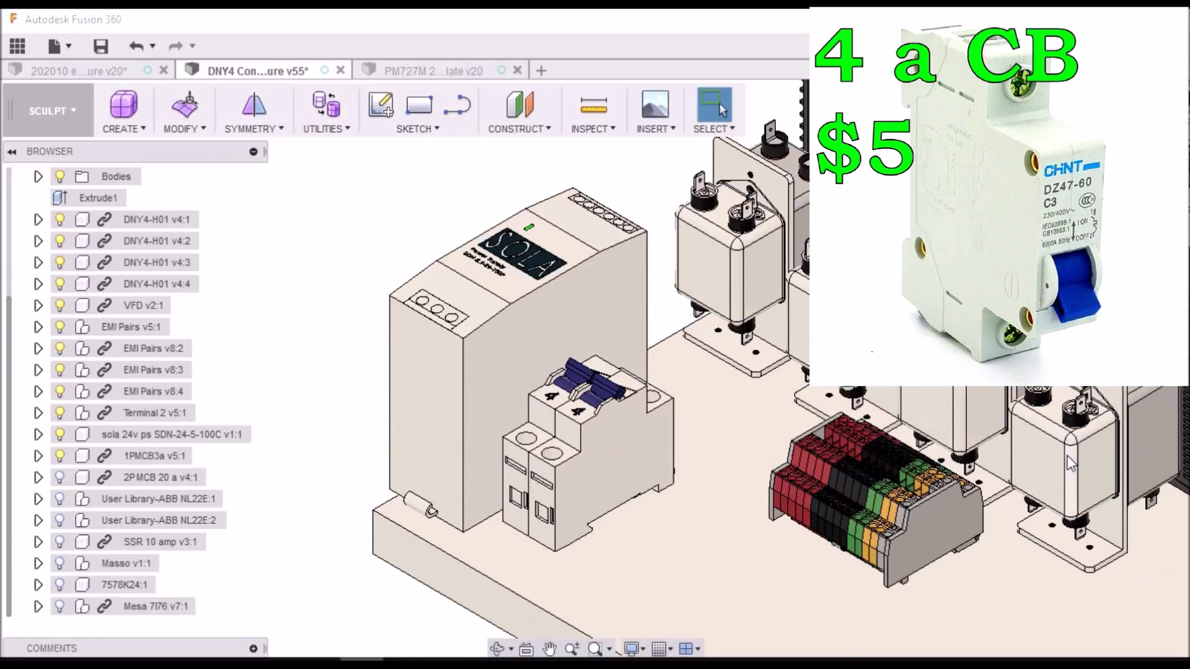
left_click(55, 482)
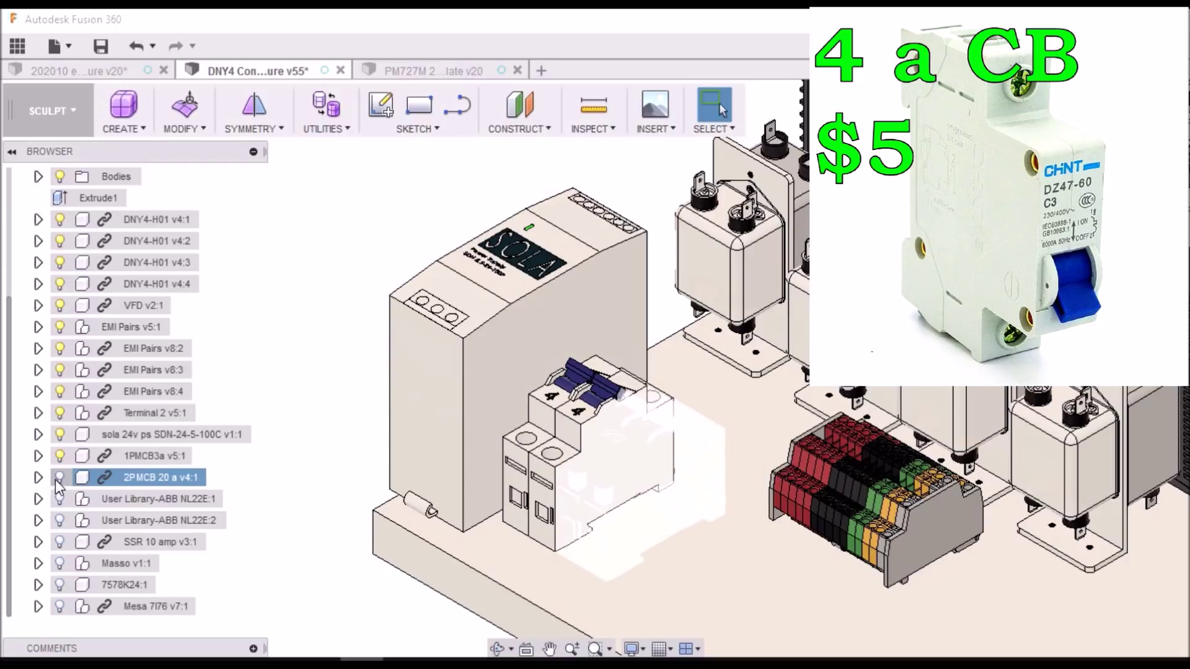
left_click(59, 477)
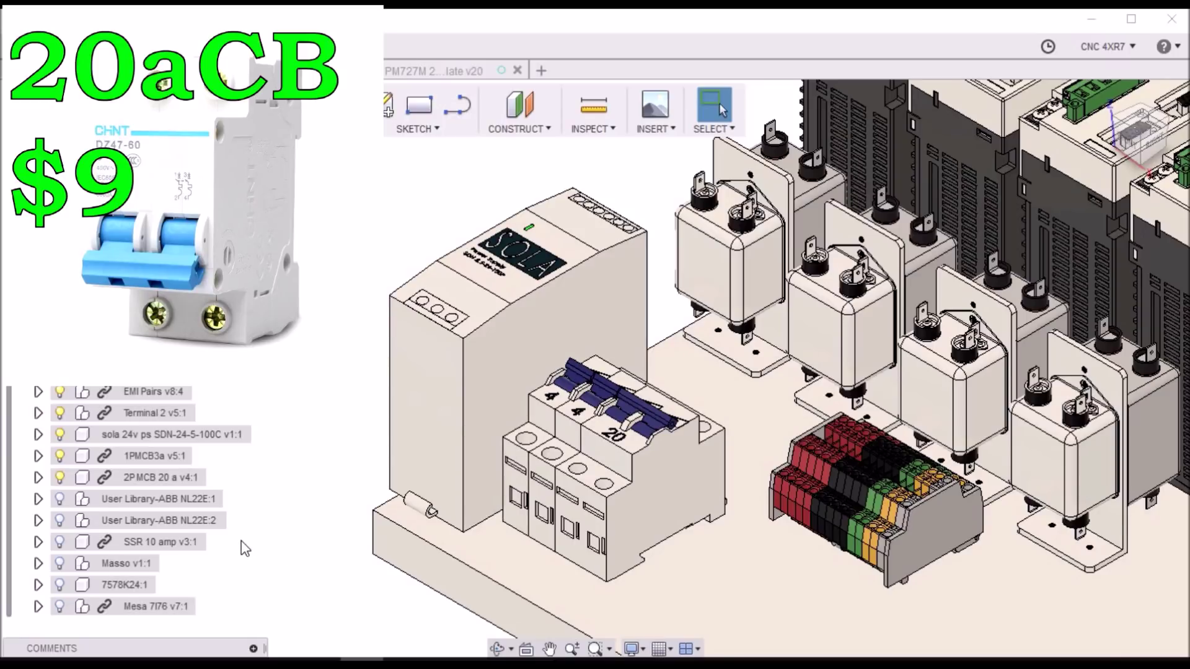
left_click(59, 499)
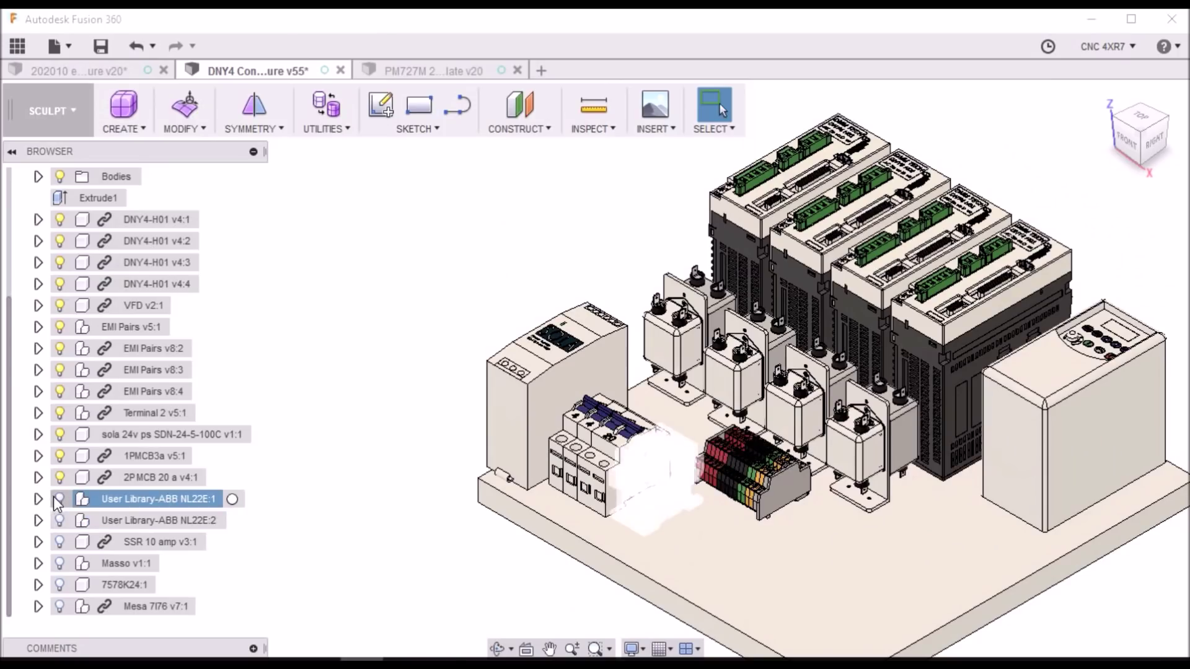
Turn on visibility of User Library-ABB NL22E:1 and NL22E:2 in the Browser
left_click(67, 498)
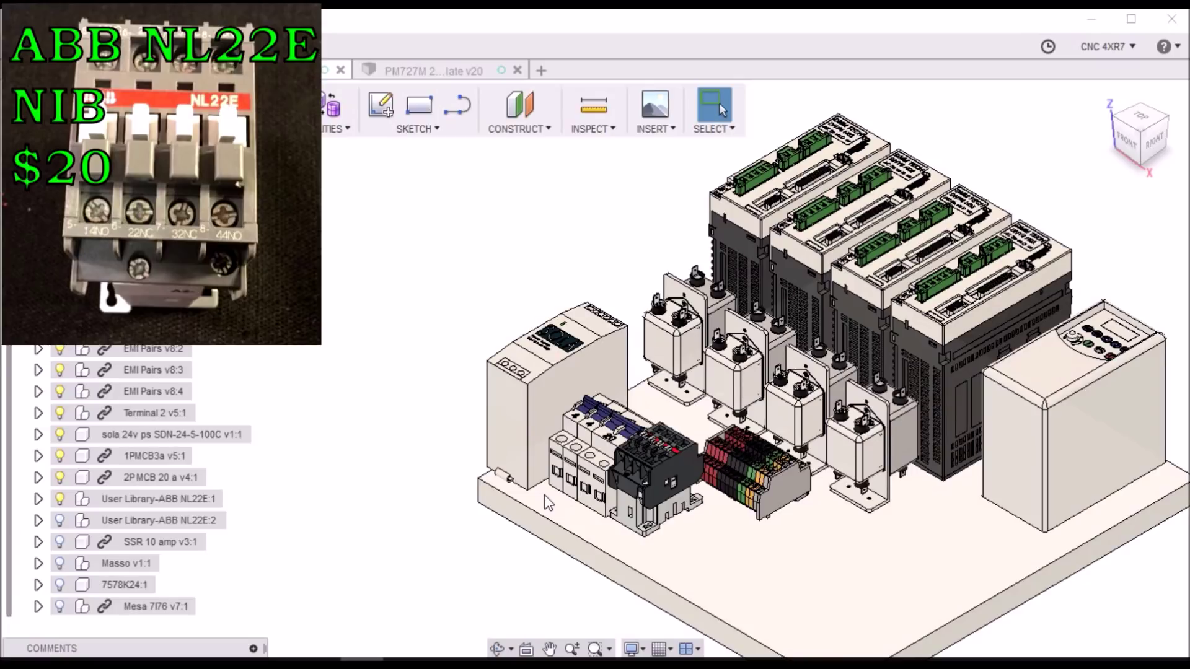
left_click(60, 521)
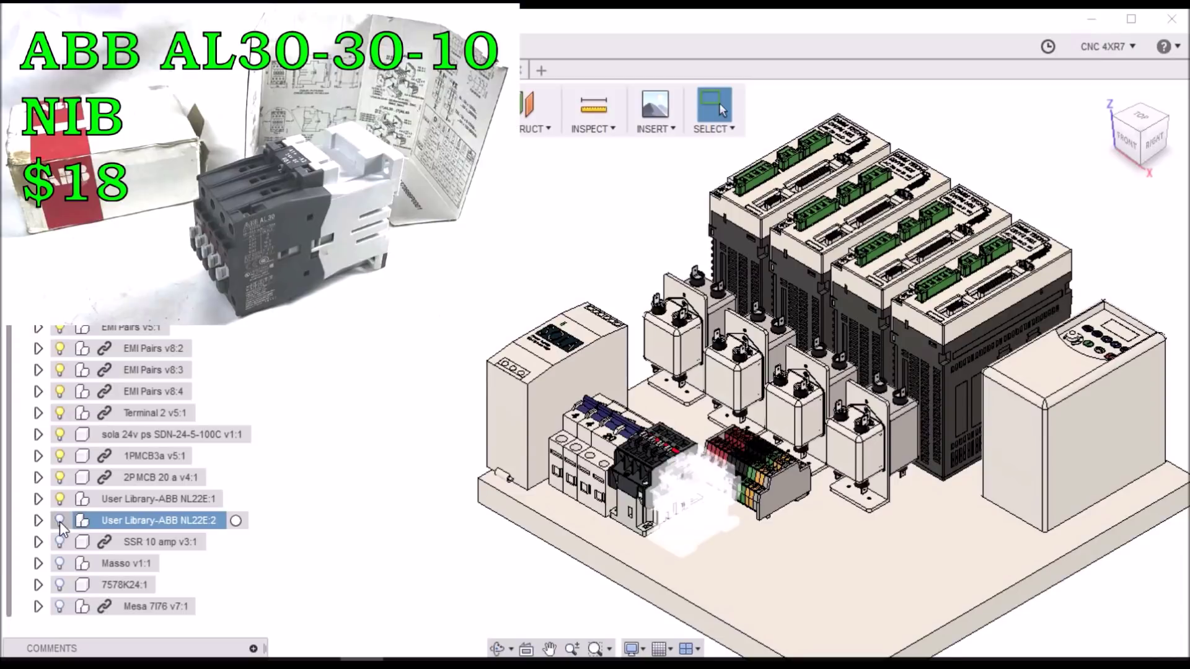
left_click(60, 521)
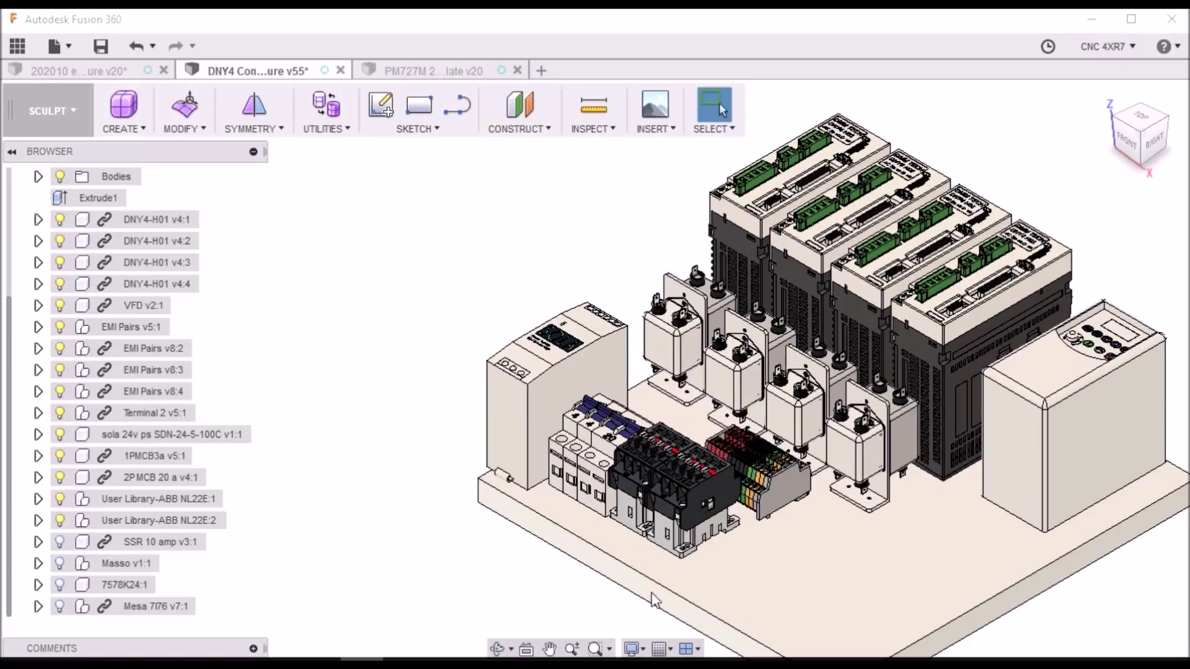
Show the SSR 10 amp v3:1 relay and Masso v1:1 controller, then select the 7578K24 duct
scroll(634, 415, "up", 2)
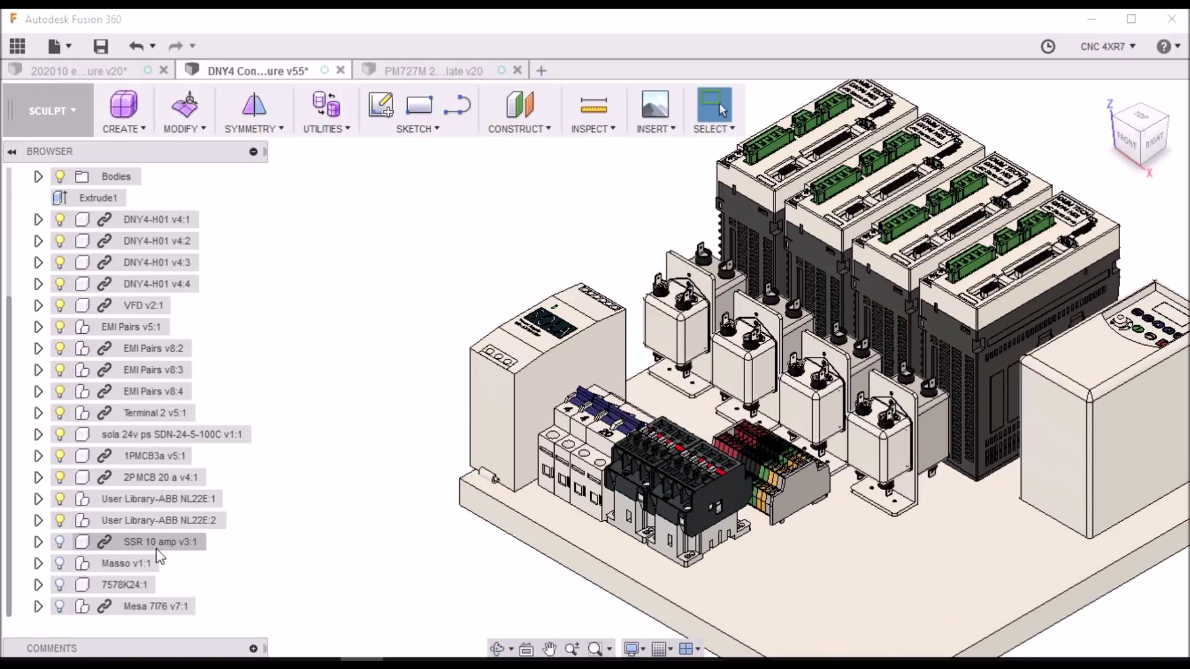
left_click(57, 542)
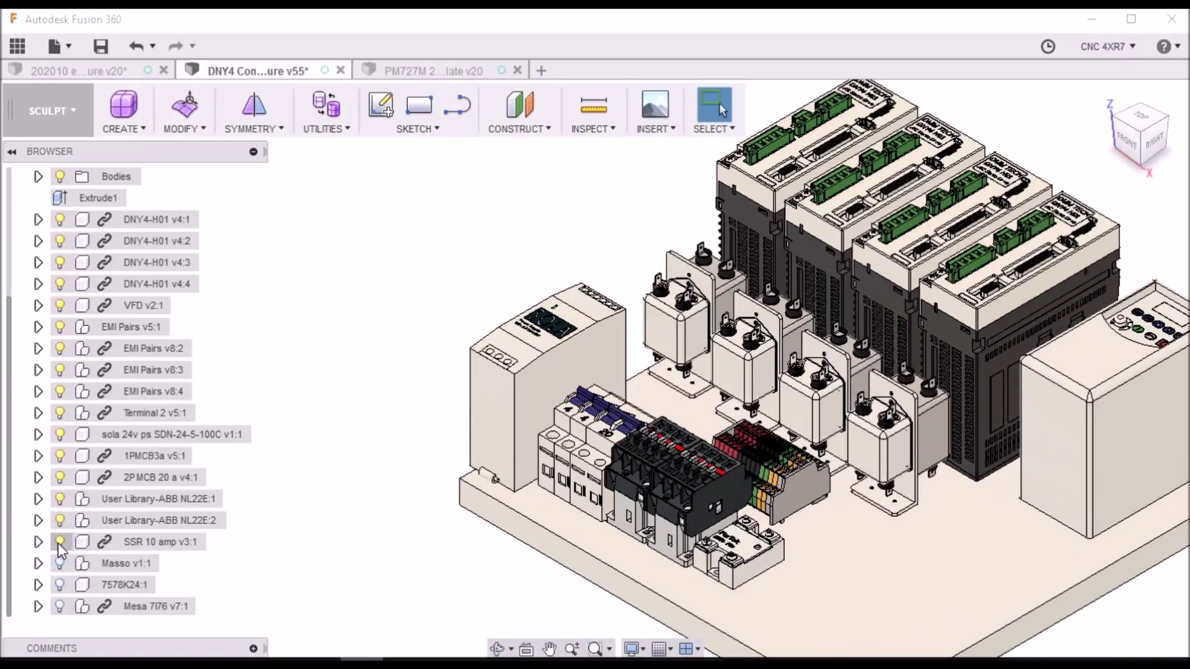
scroll(725, 548, "up", 3)
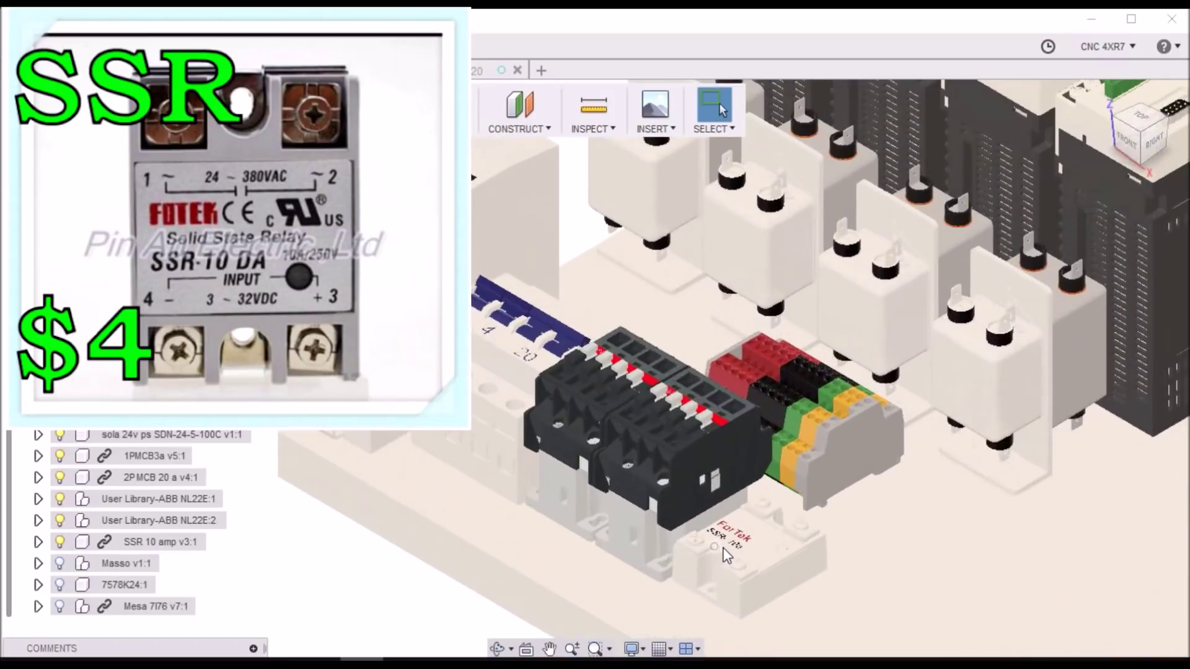
scroll(631, 563, "down", 2)
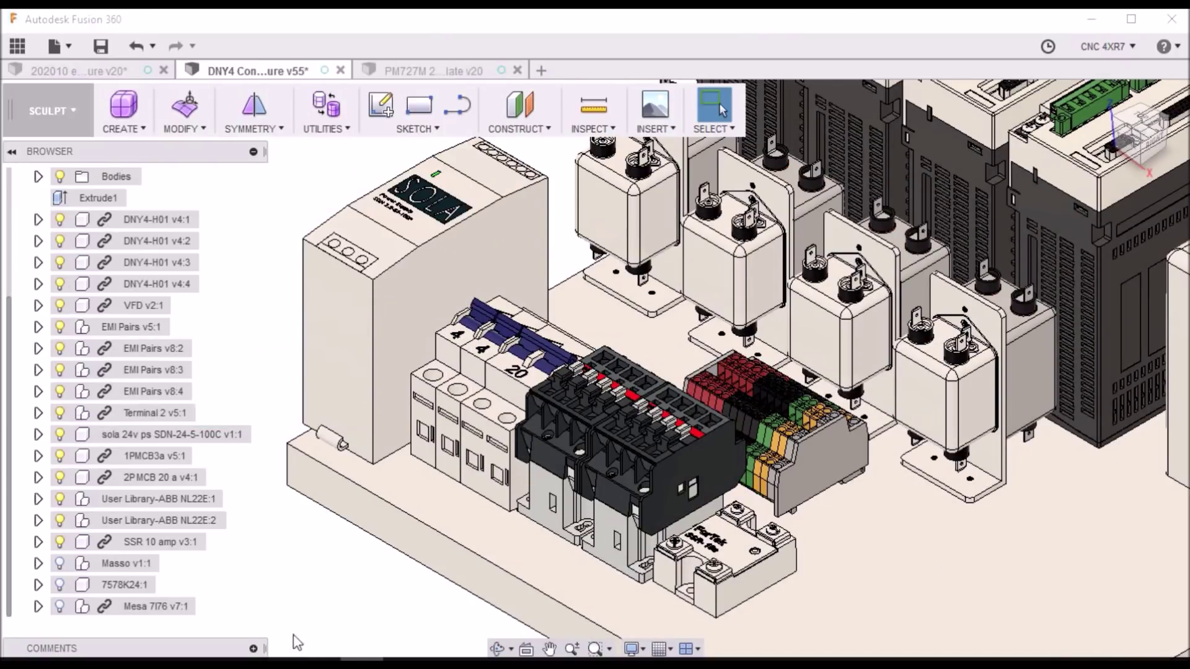
left_click(60, 563)
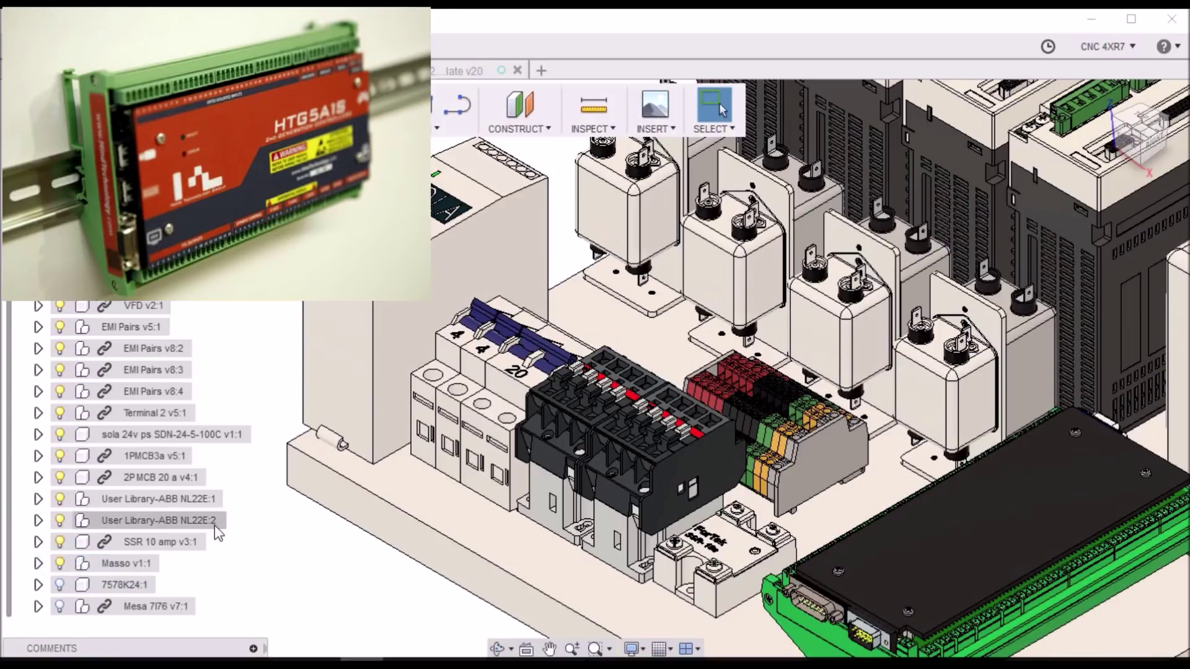
scroll(300, 454, "down", 3)
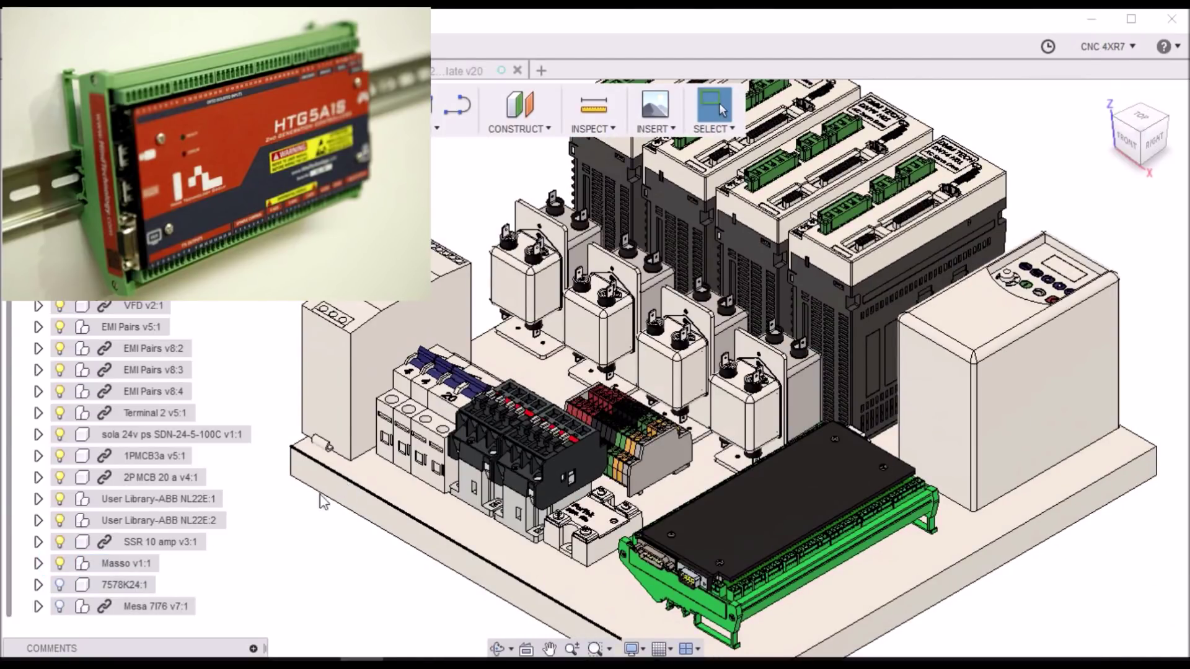
left_click(60, 585)
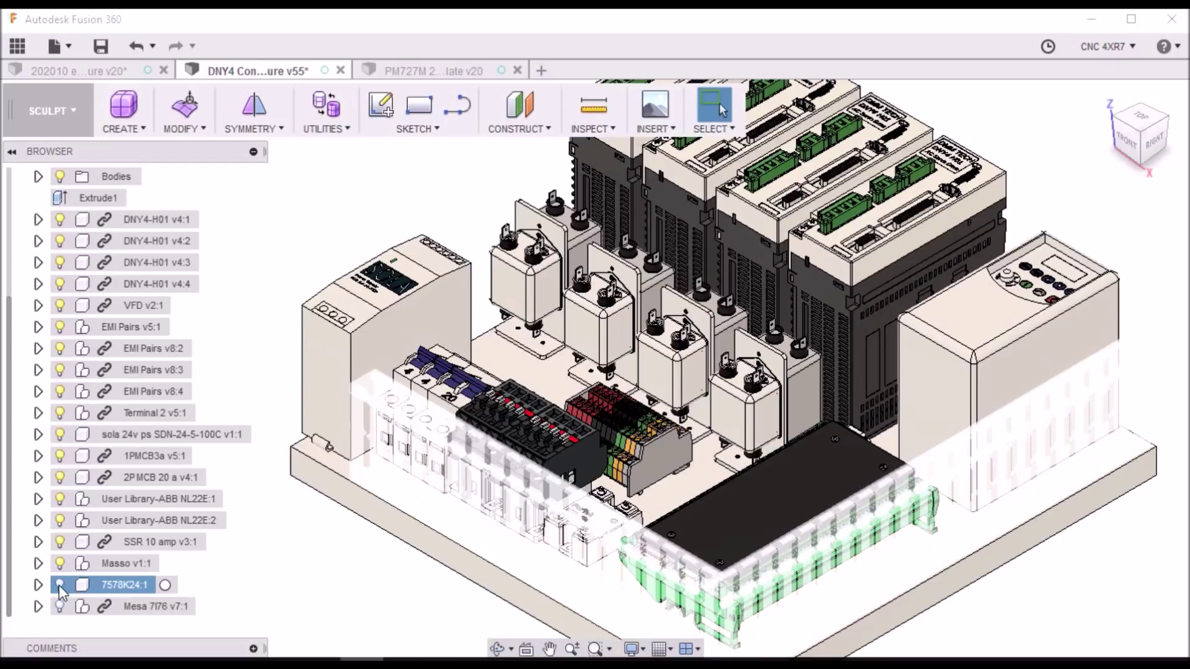
Make the 7578K24:1 wire duct visible around the backplate and zoom to check it
left_click(60, 585)
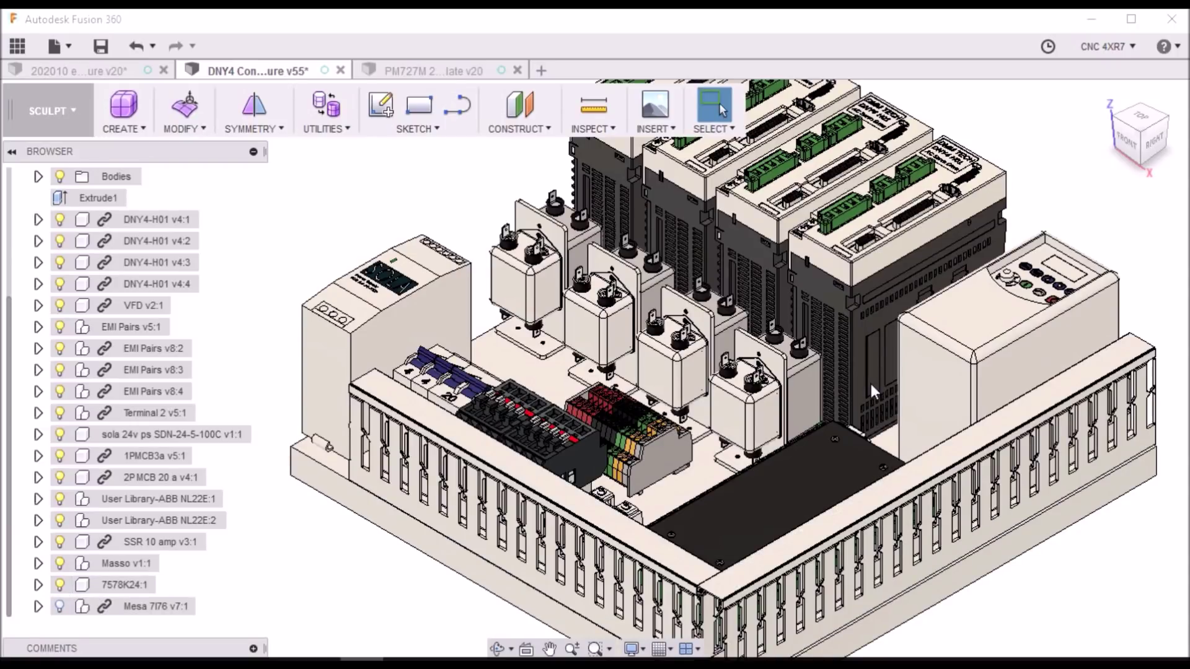
scroll(815, 392, "down", 5)
scroll(816, 391, "up", 1)
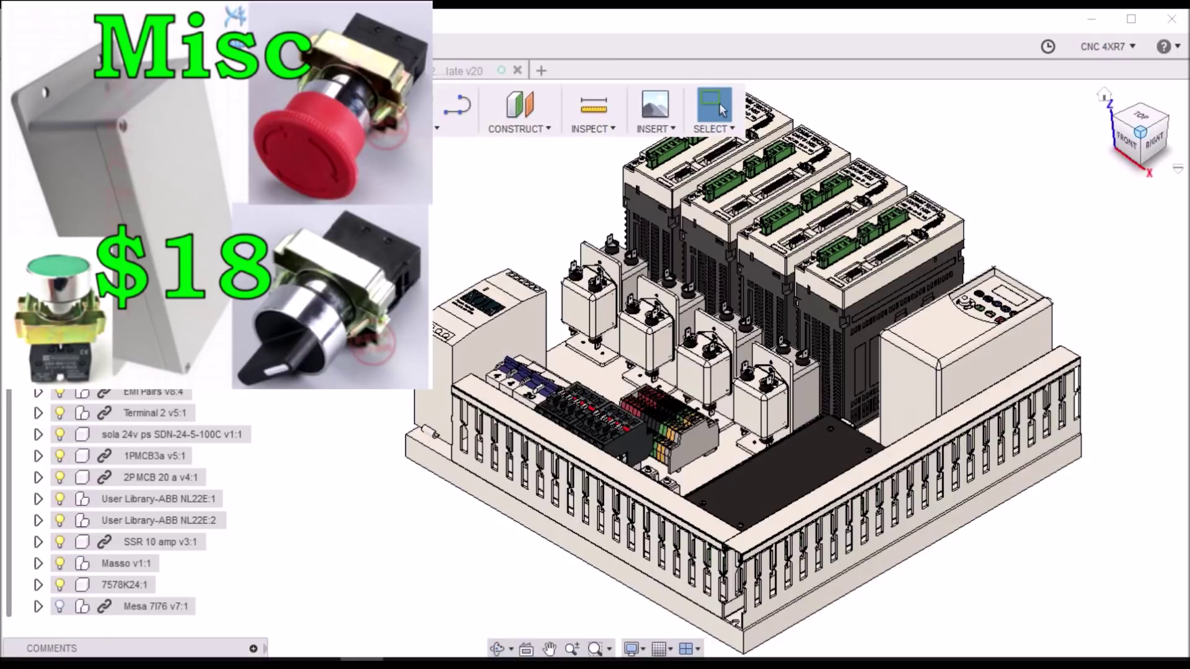
left_click(1133, 157)
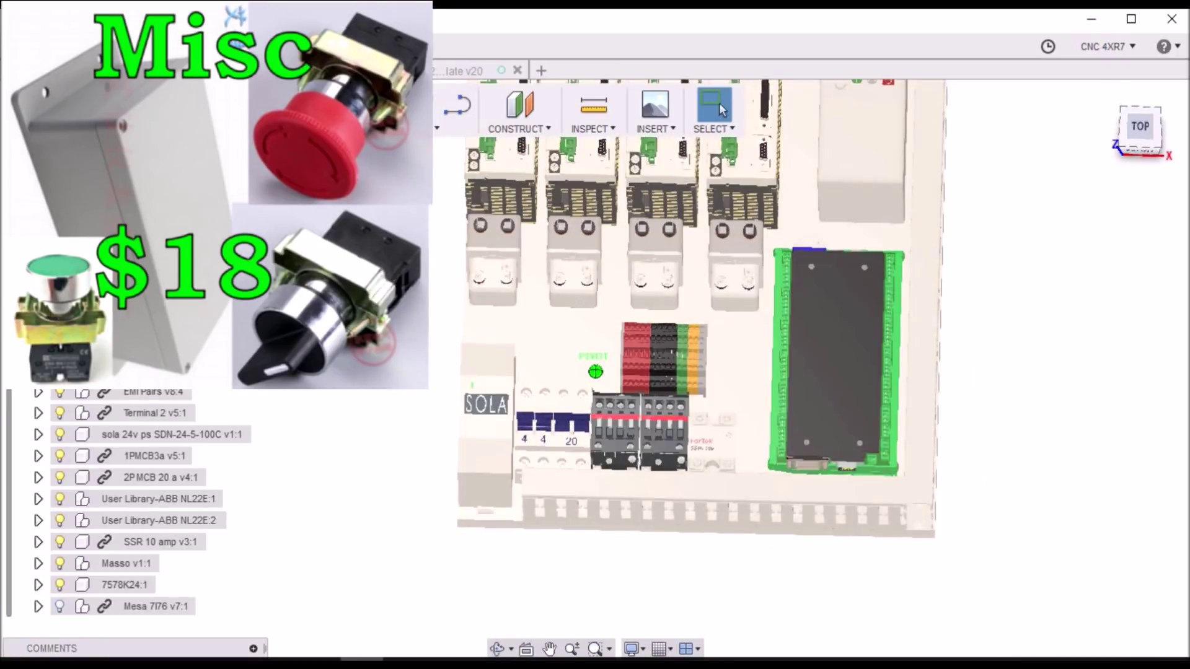
View the panel from the TOP face and zoom until the full layout fills the window
scroll(866, 340, "down", 3)
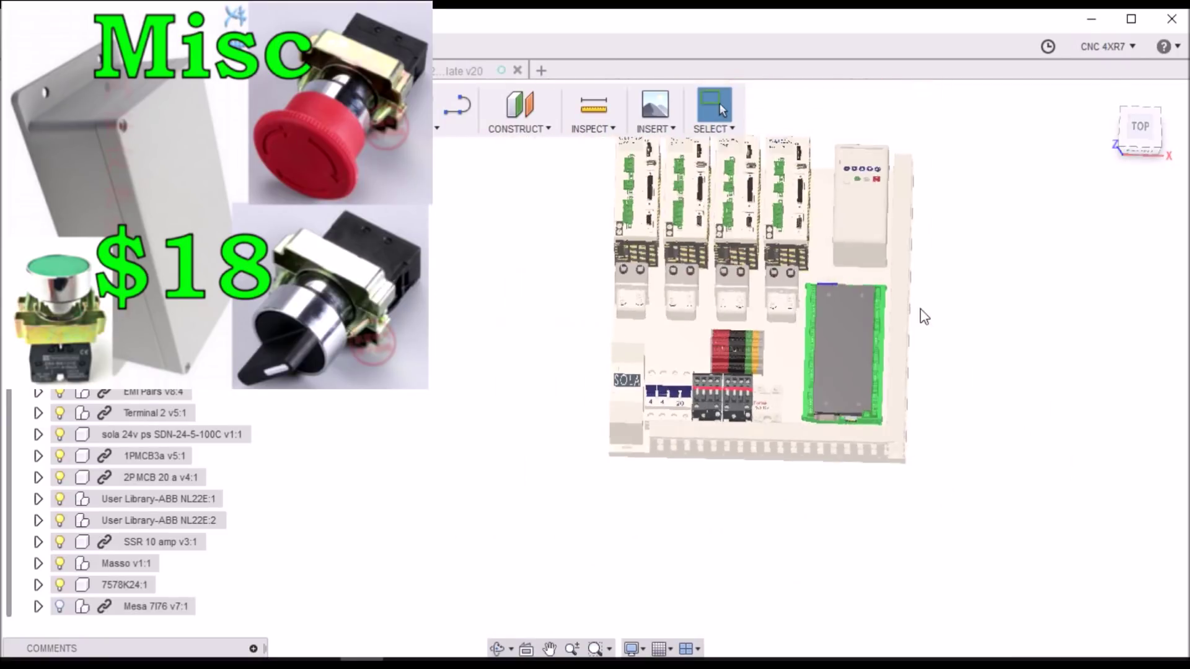
left_click(1146, 122)
scroll(711, 432, "down", 2)
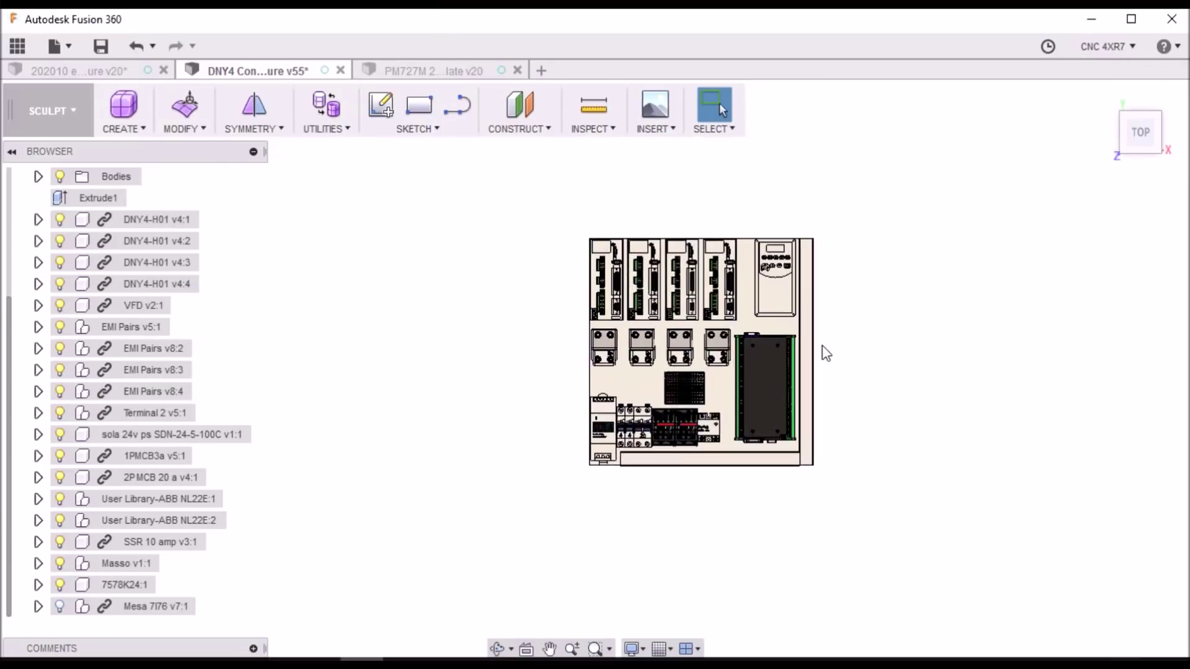
scroll(744, 372, "up", 3)
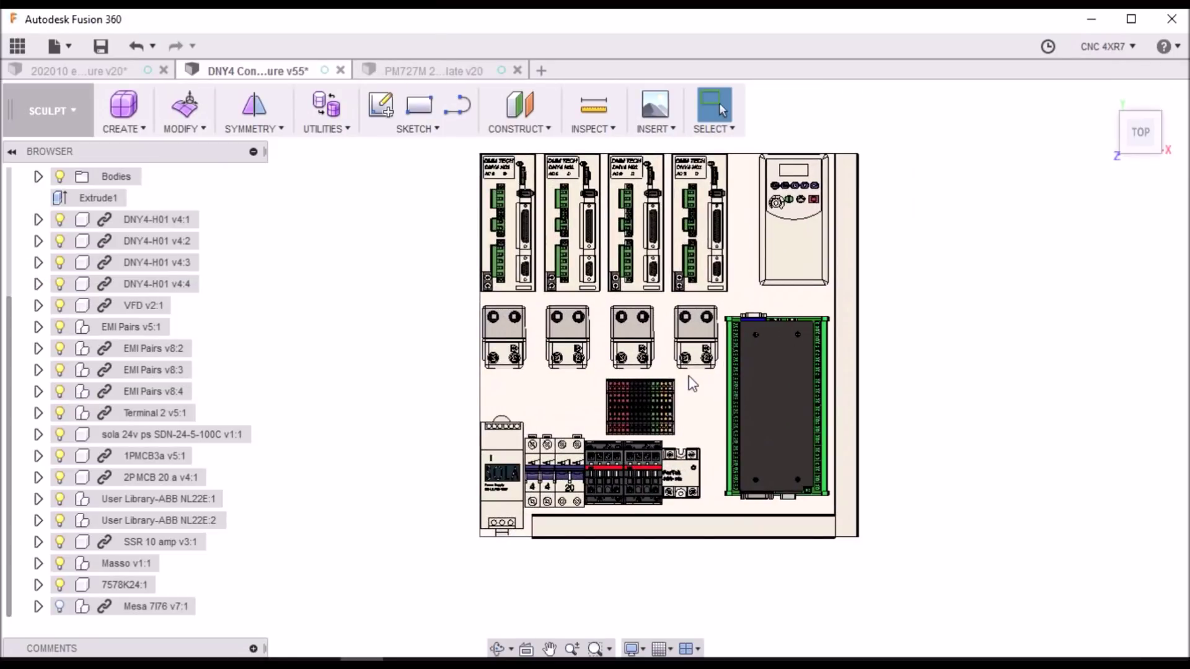
scroll(689, 376, "up", 1)
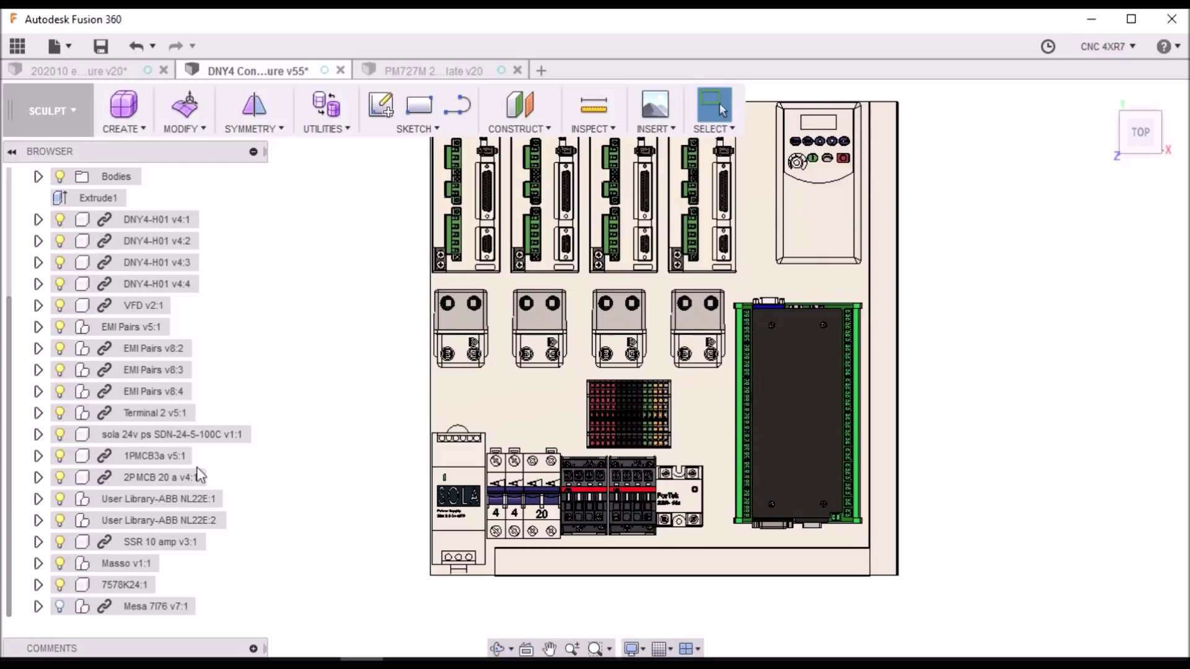
left_click(65, 563)
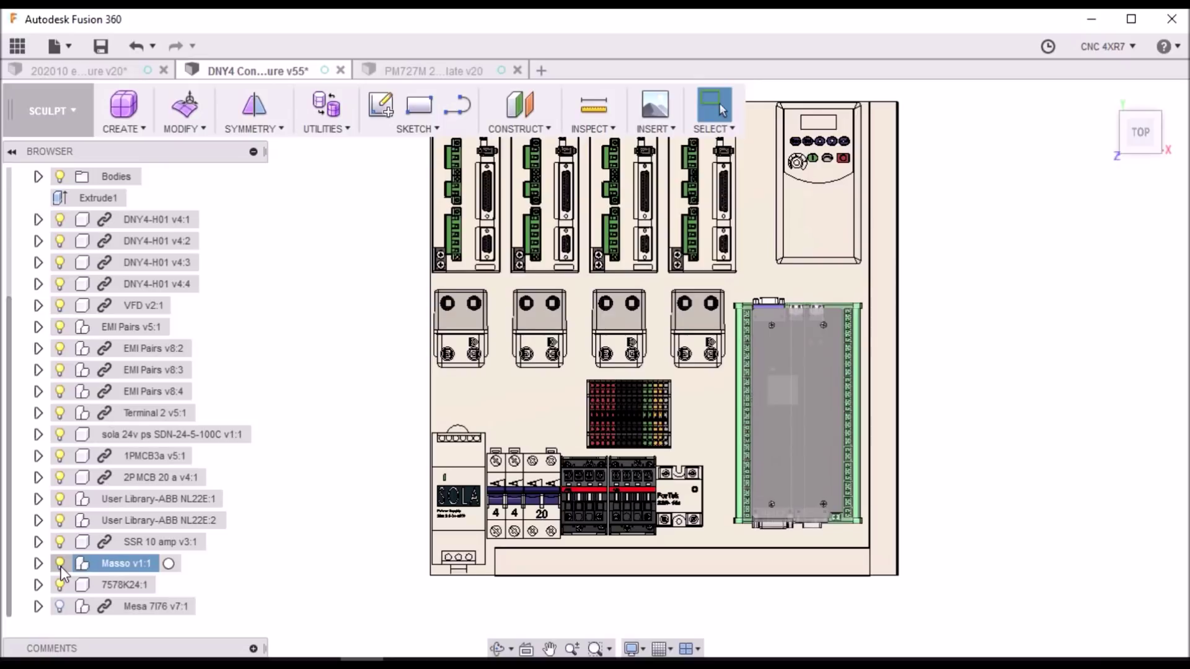
Hide the Masso v1:1 board and show the Mesa 7I76 v7:1 board in its place
left_click(60, 565)
left_click(61, 605)
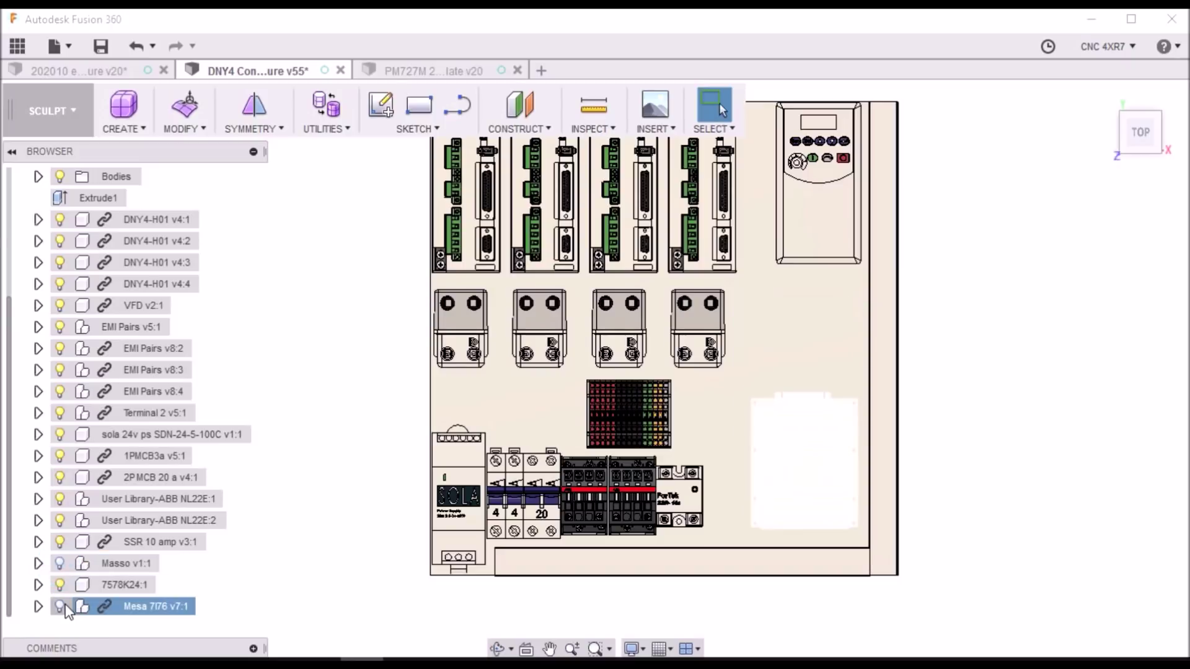
left_click(60, 606)
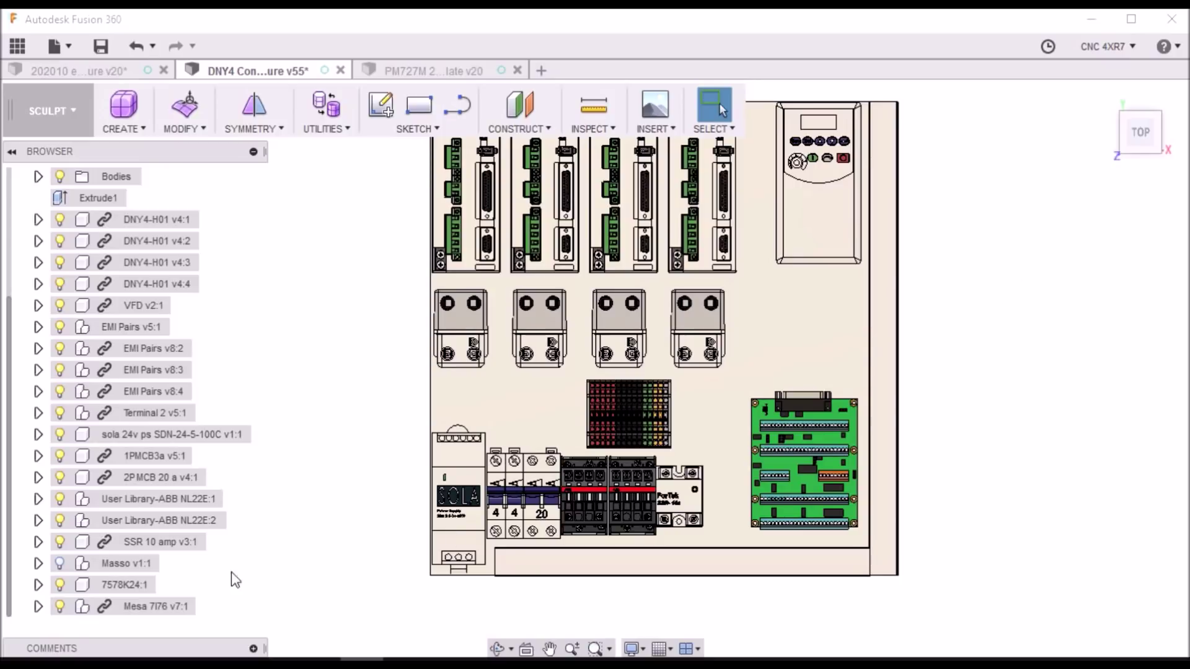
Bring the Masso board back, toggle the Mesa 7I76 off, and move to the 202010 enclosure document
left_click(60, 562)
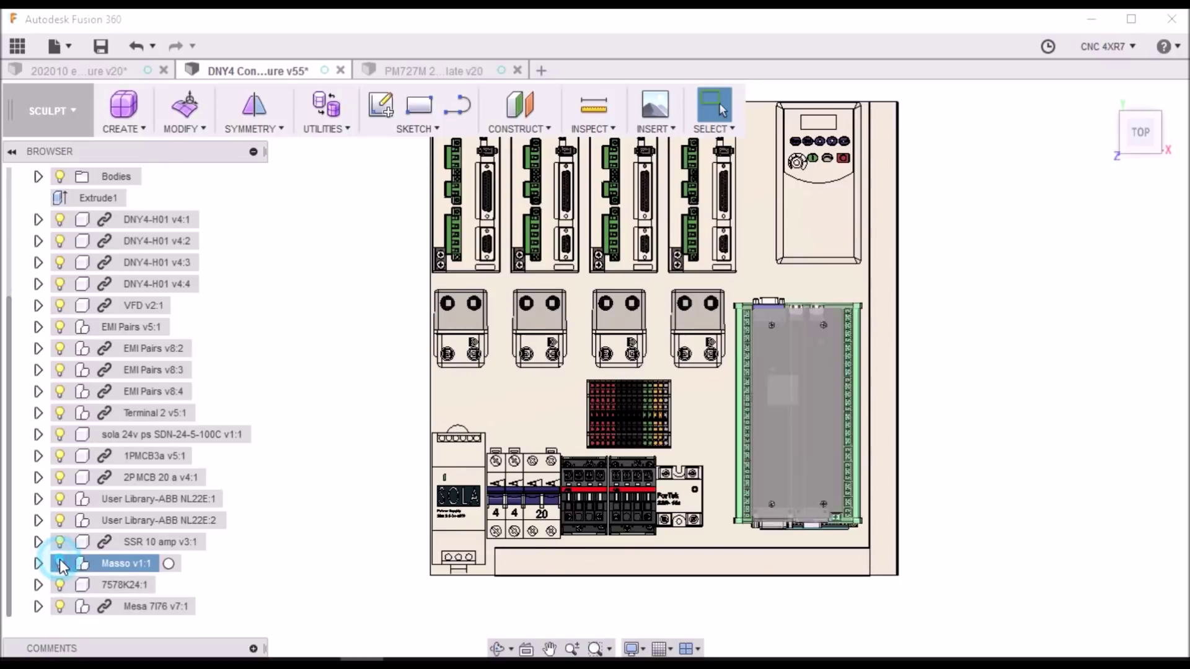
left_click(60, 606)
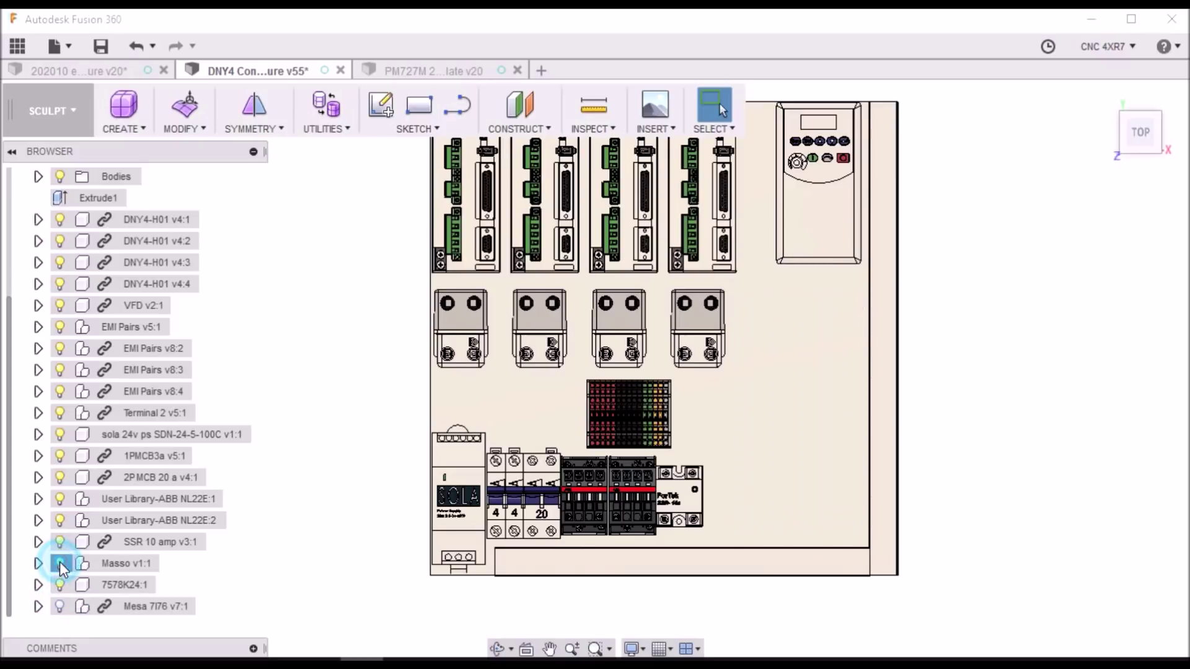
left_click(60, 606)
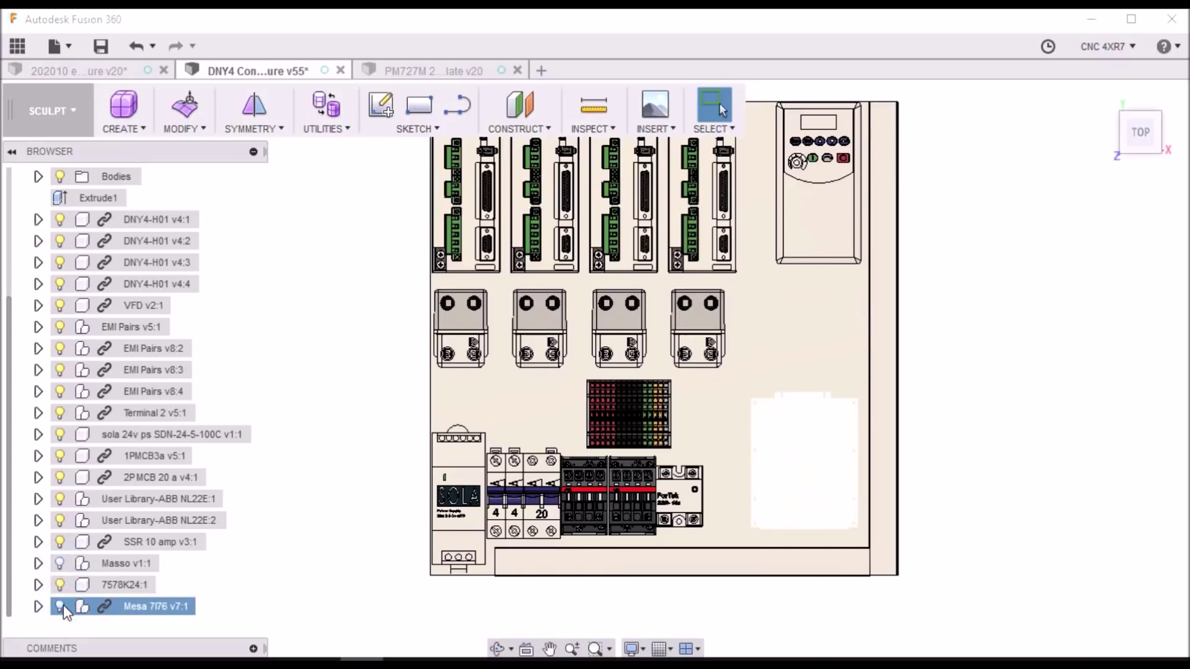
left_click(60, 606)
left_click(60, 563)
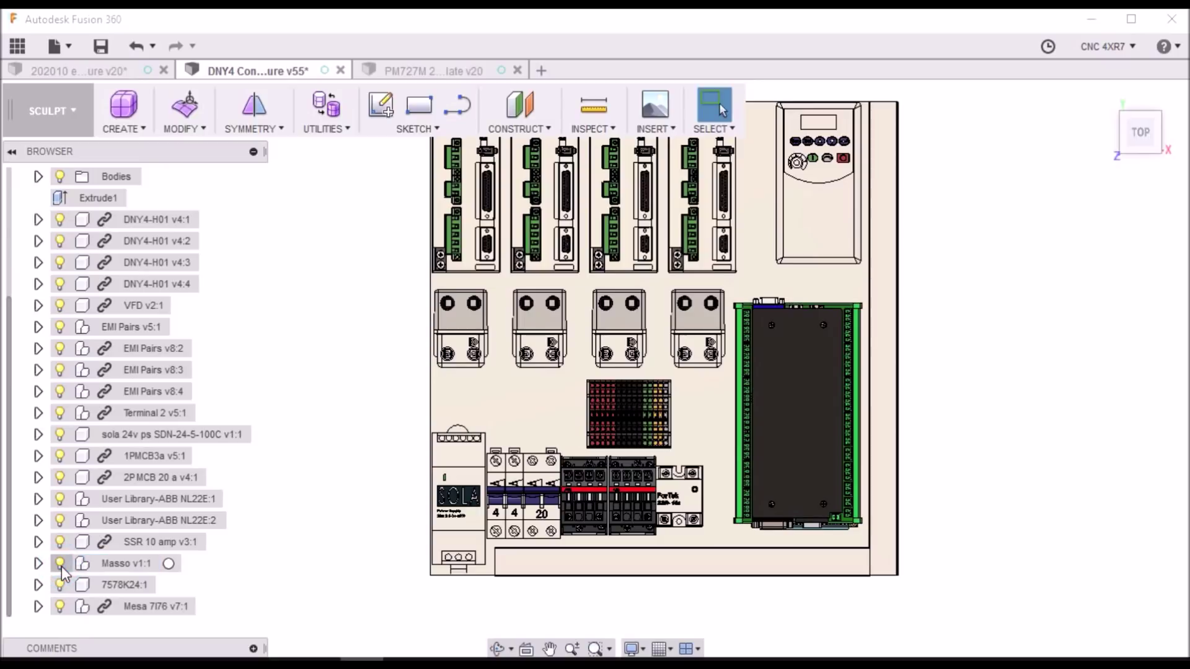
left_click(62, 606)
On the 202010 enclosure, orbit to a straight-on view of its right side
left_click(81, 71)
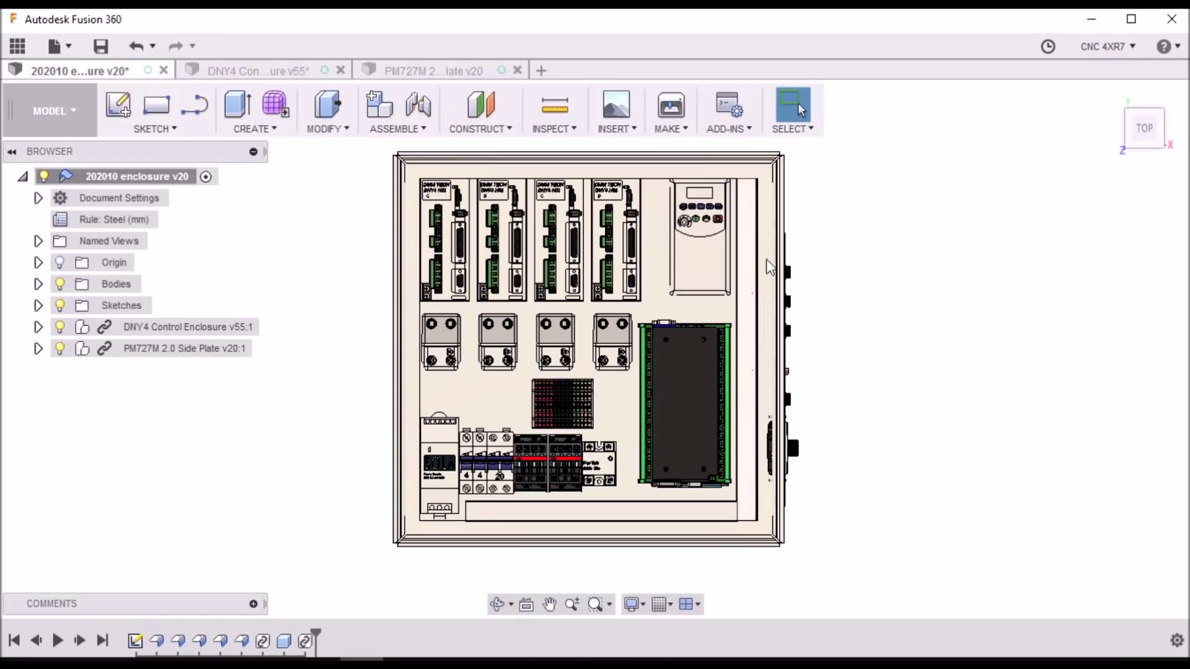
mouse_move(1146, 125)
left_mouse_down()
mouse_move(1153, 104)
mouse_move(1140, 129)
left_mouse_up()
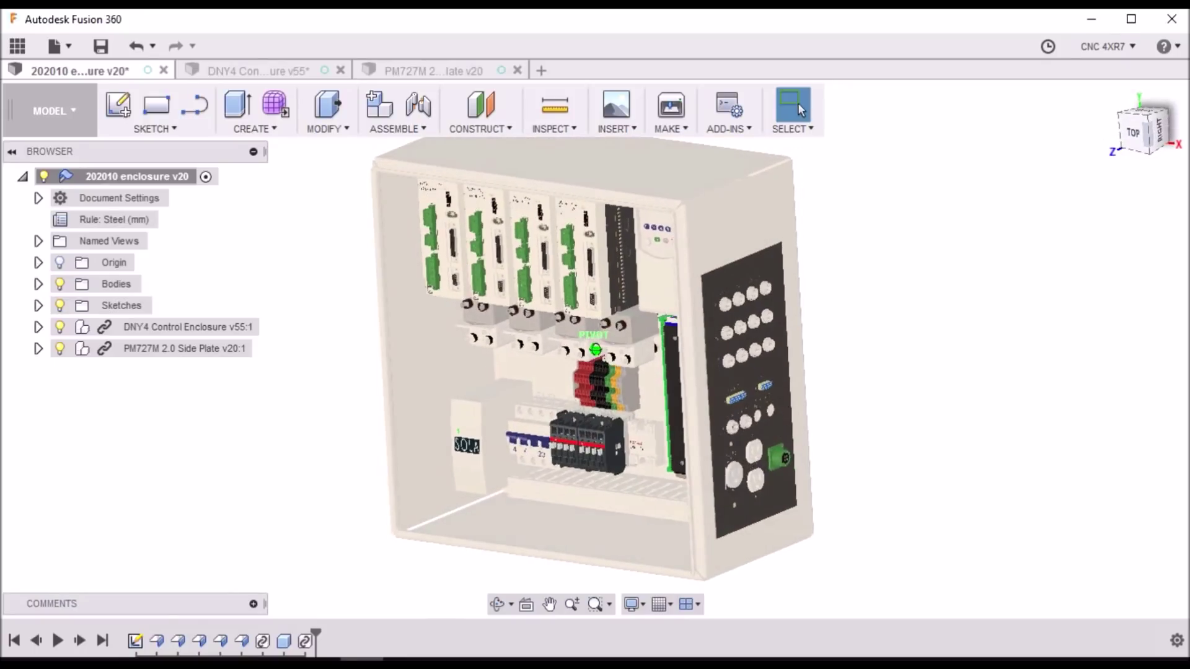
left_click(1159, 135)
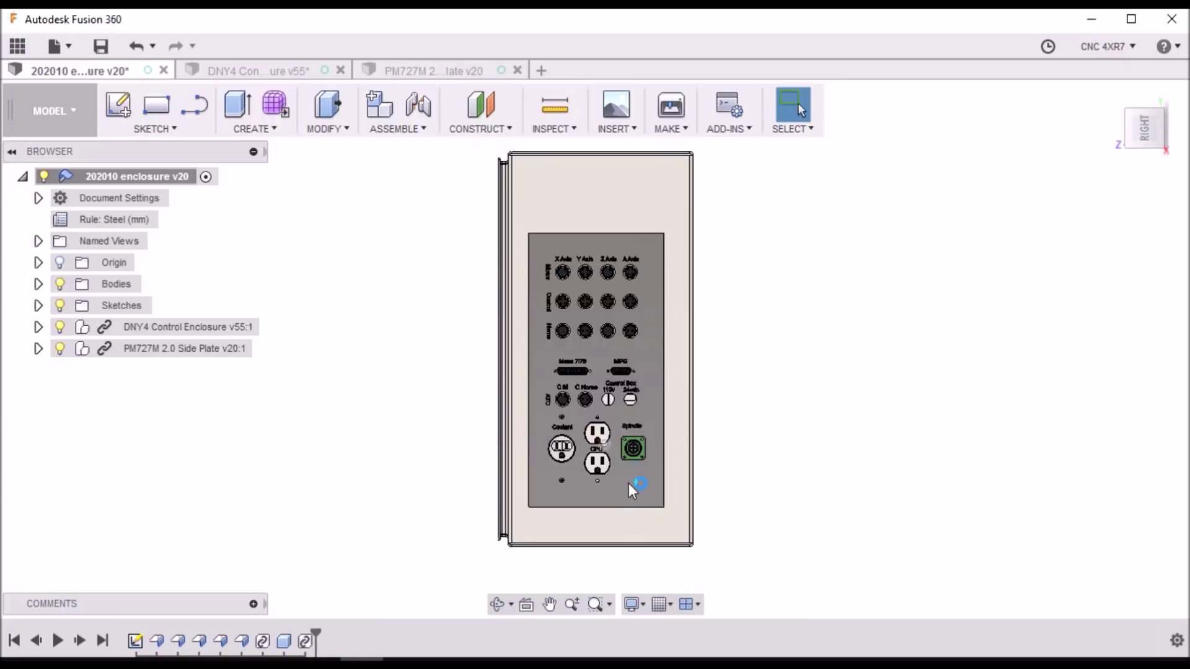
Zoom in on the labelled side connector plate, then go to the PM727M 2.0 Side Plate document
scroll(599, 291, "down", 2)
scroll(600, 291, "up", 8)
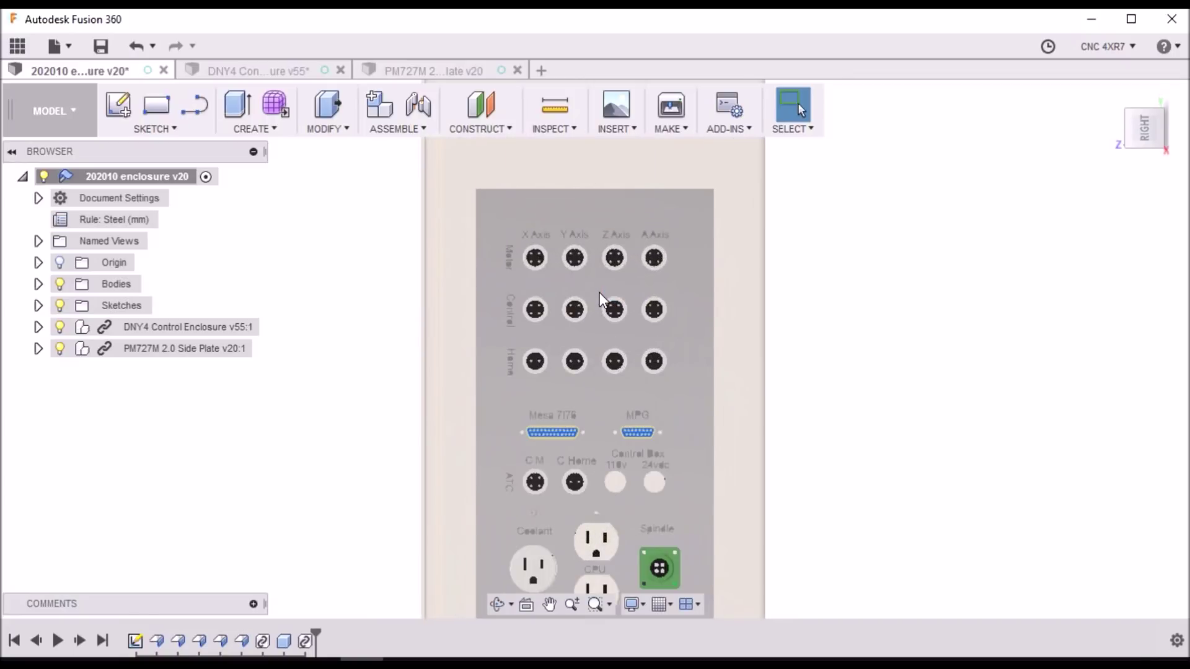
scroll(579, 334, "down", 4)
scroll(556, 496, "up", 4)
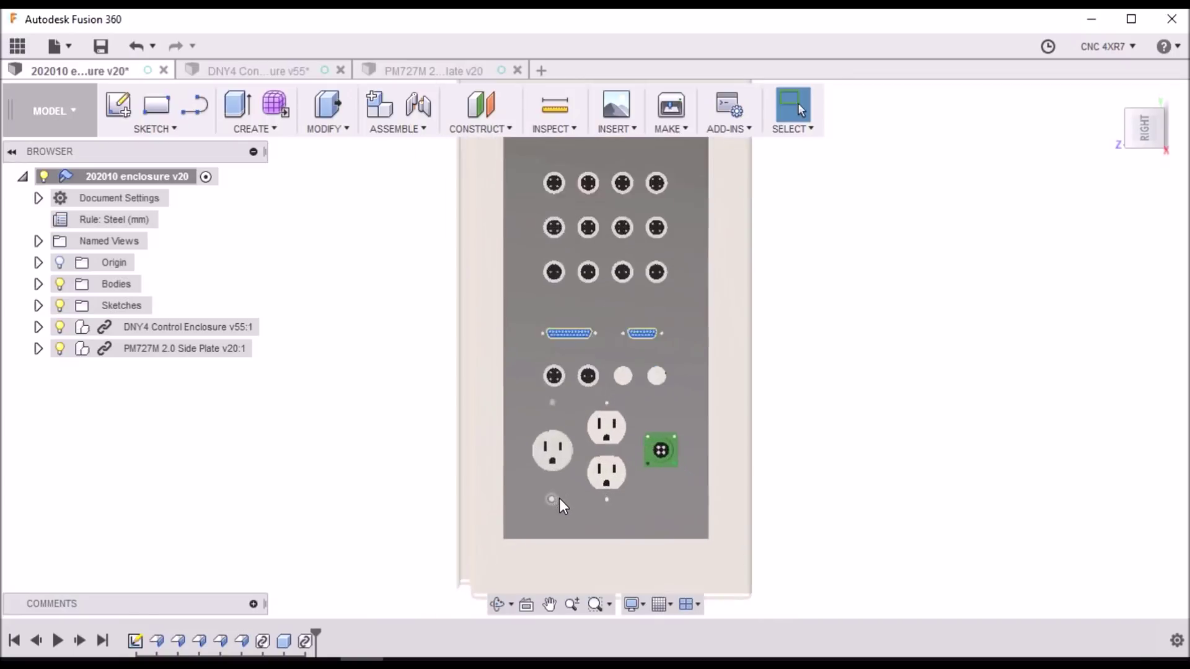
scroll(673, 192, "down", 3)
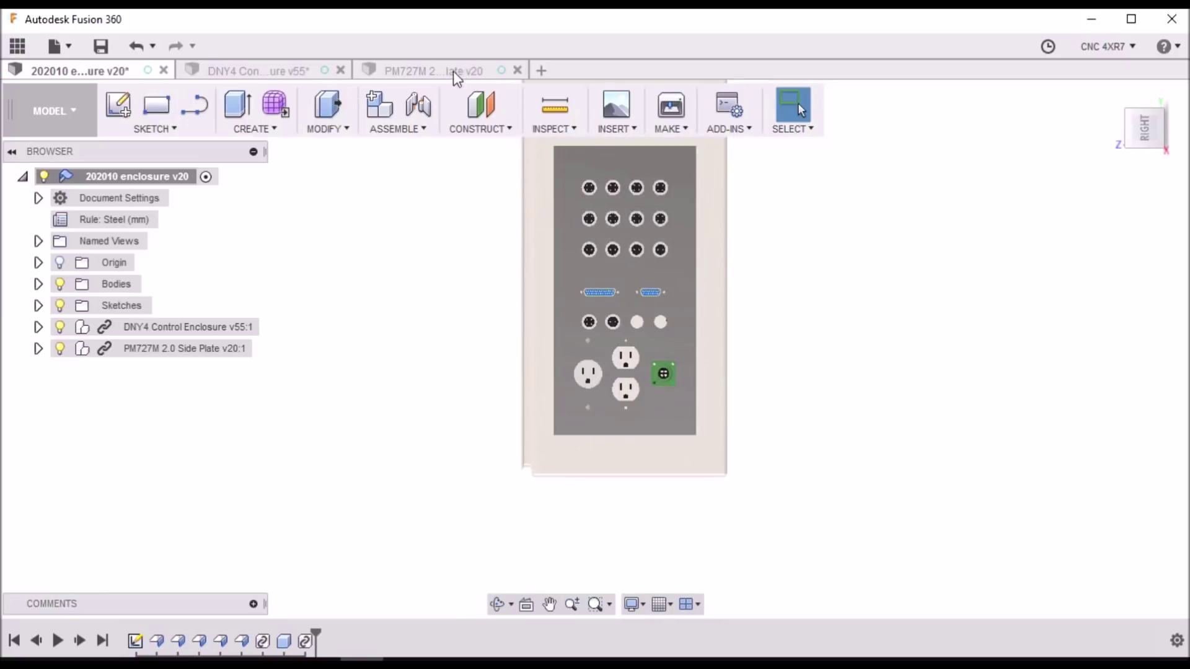
left_click(411, 71)
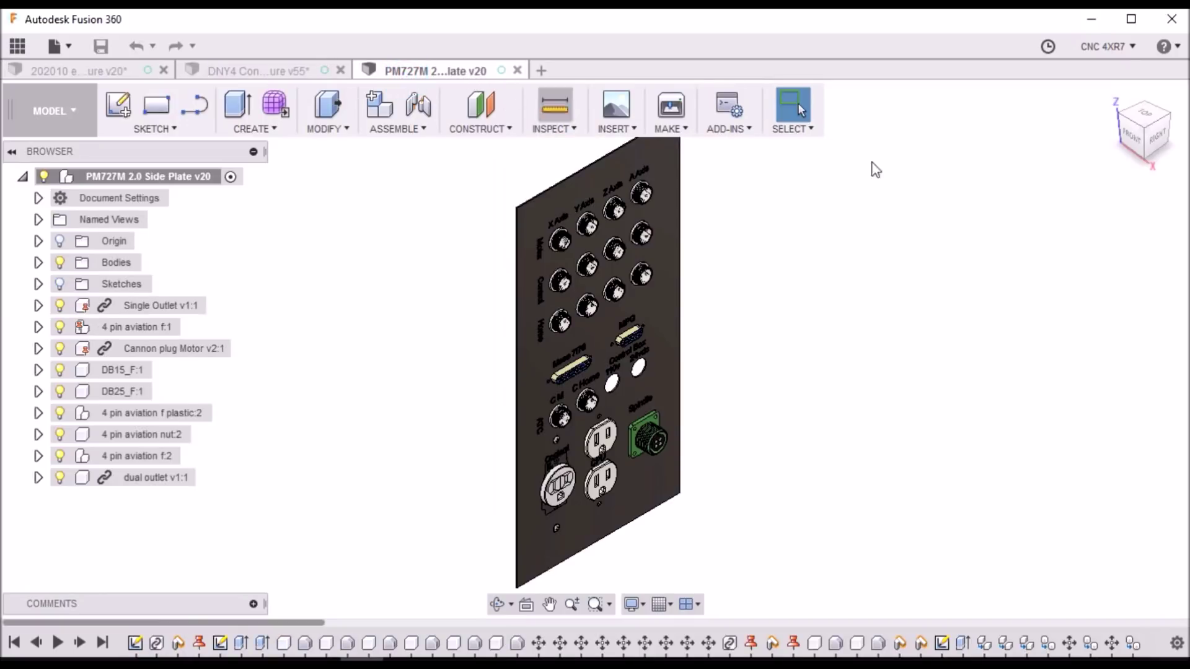
left_click(1133, 132)
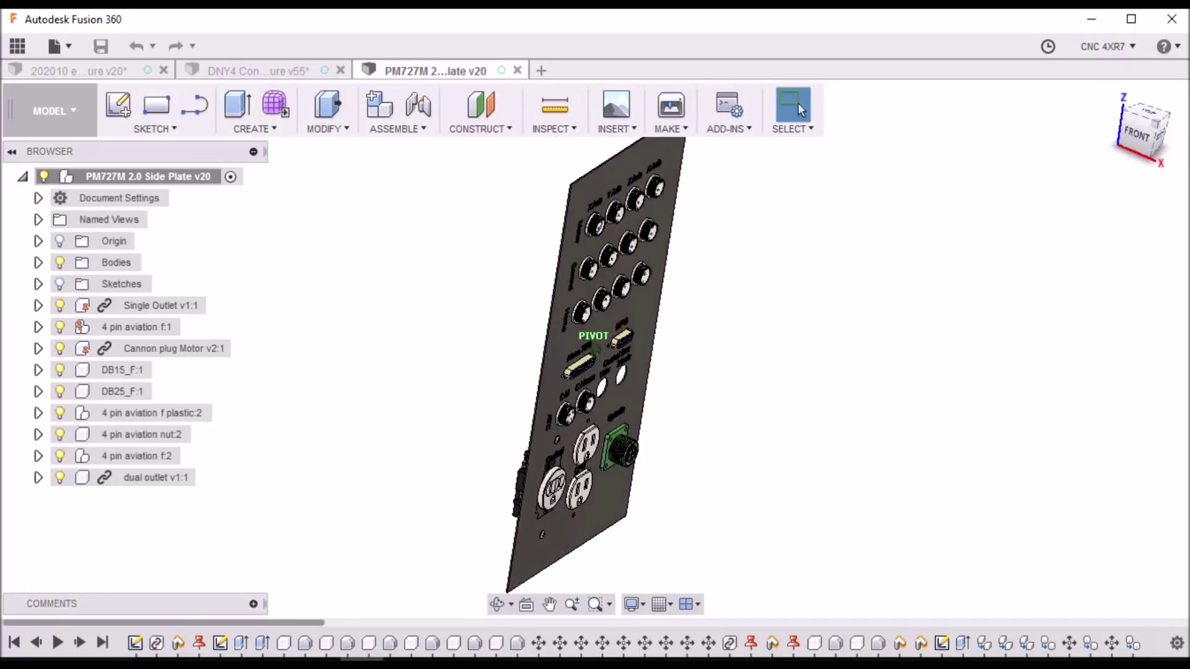
middle_click_drag(712, 595, 604, 596, "shift")
left_click(1149, 139)
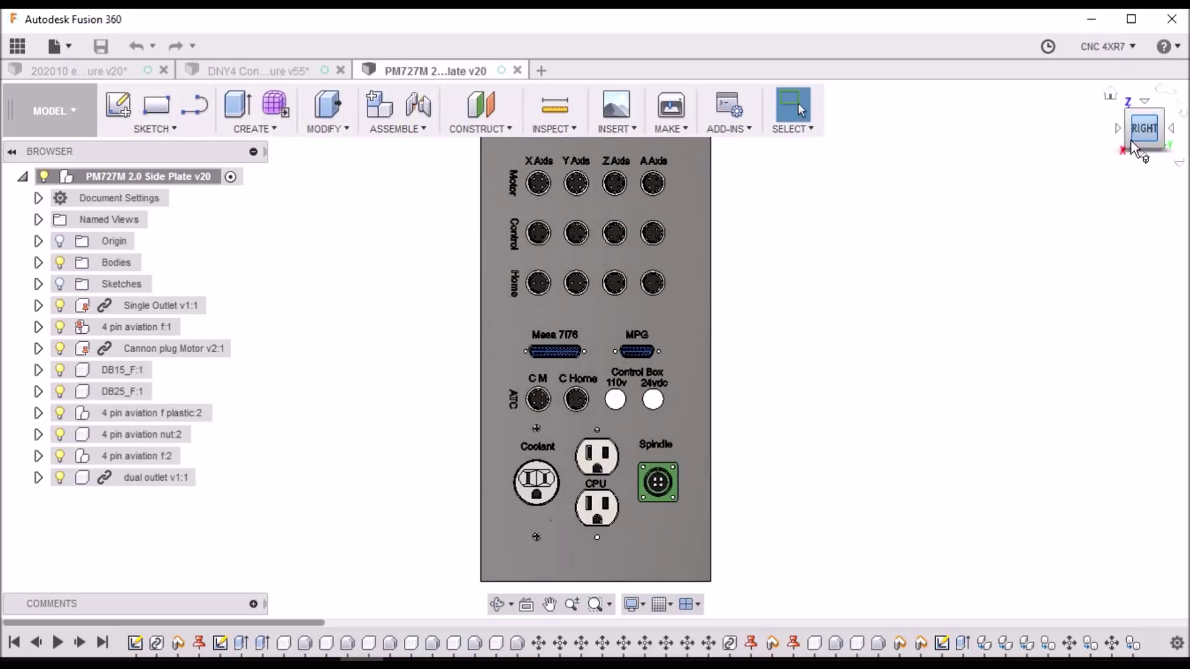
scroll(735, 205, "down", 2)
scroll(723, 191, "up", 1)
scroll(668, 158, "up", 3)
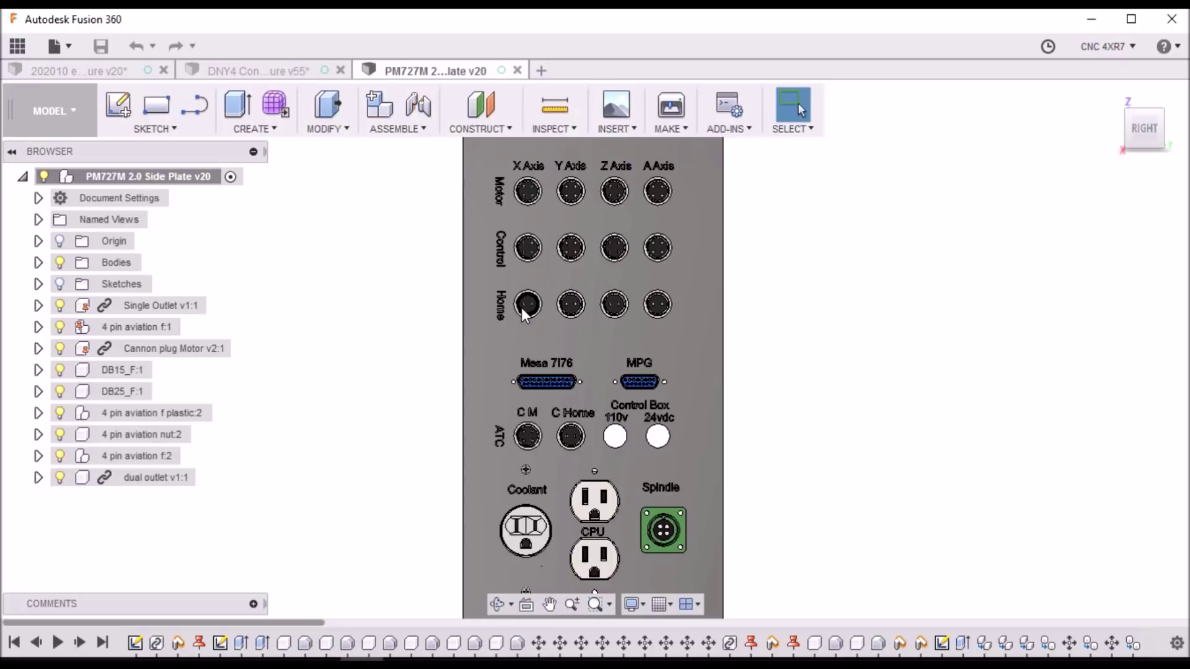
scroll(541, 385, "up", 2)
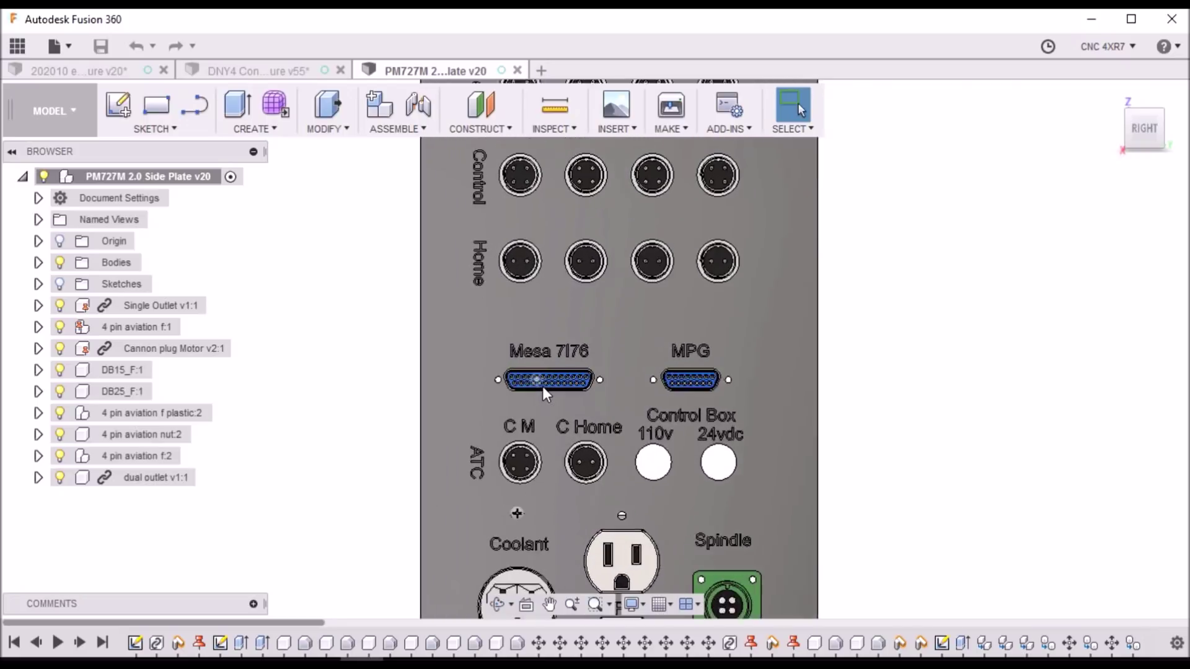
scroll(541, 385, "up", 3)
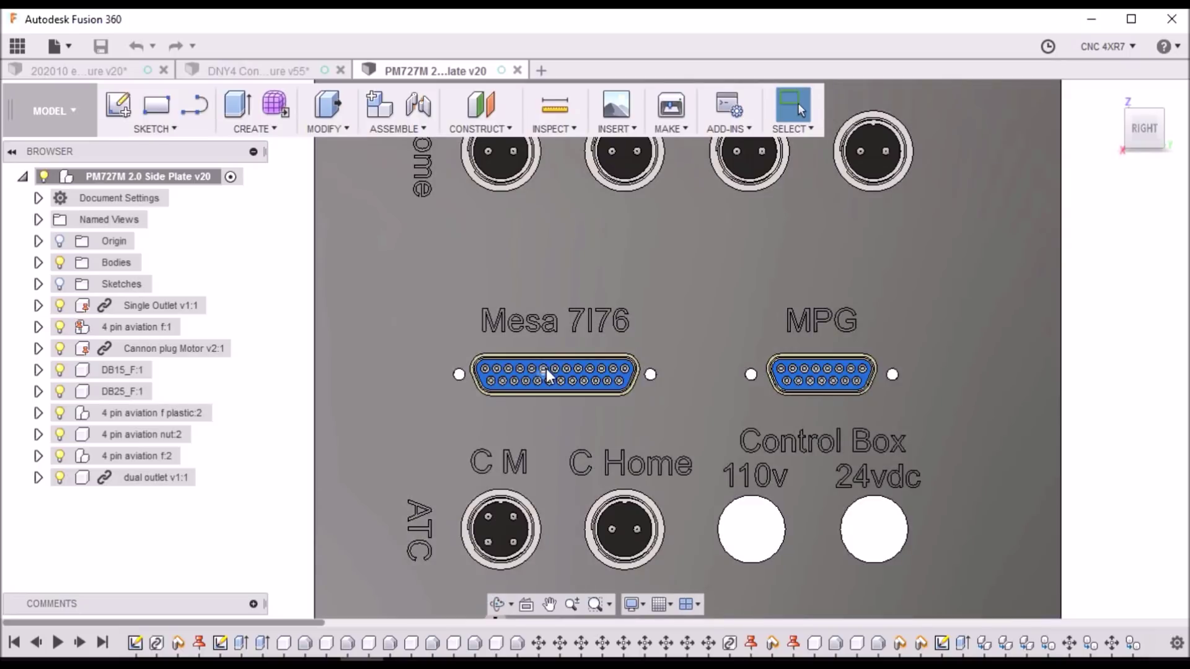
scroll(592, 396, "down", 3)
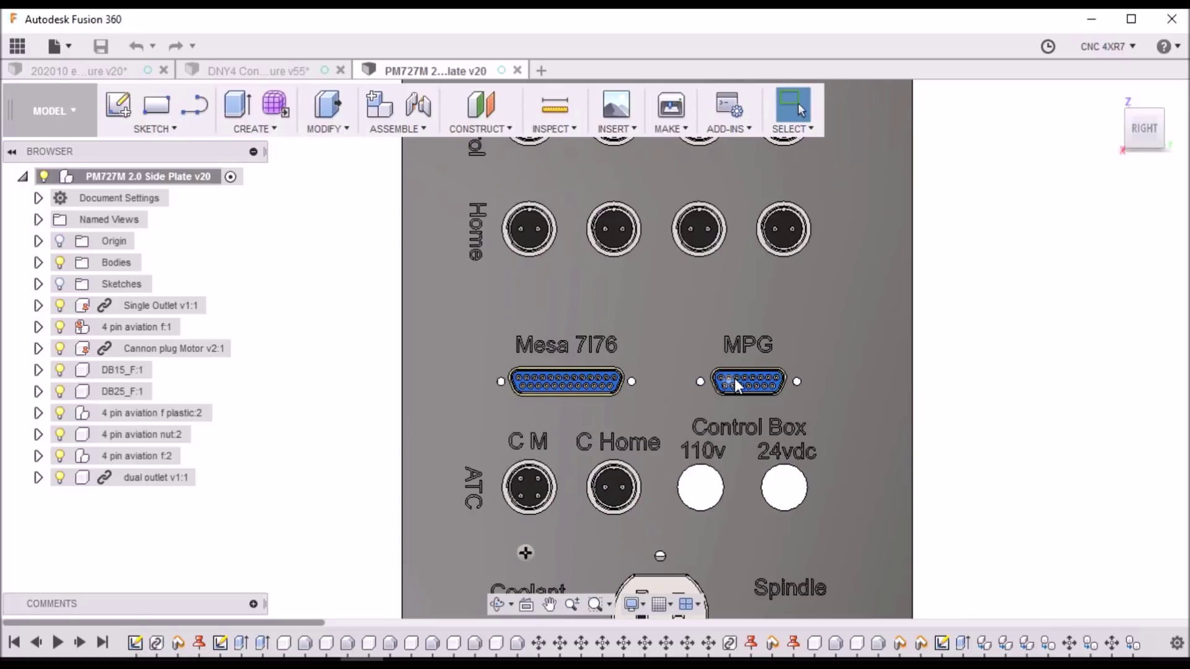
scroll(734, 378, "down", 2)
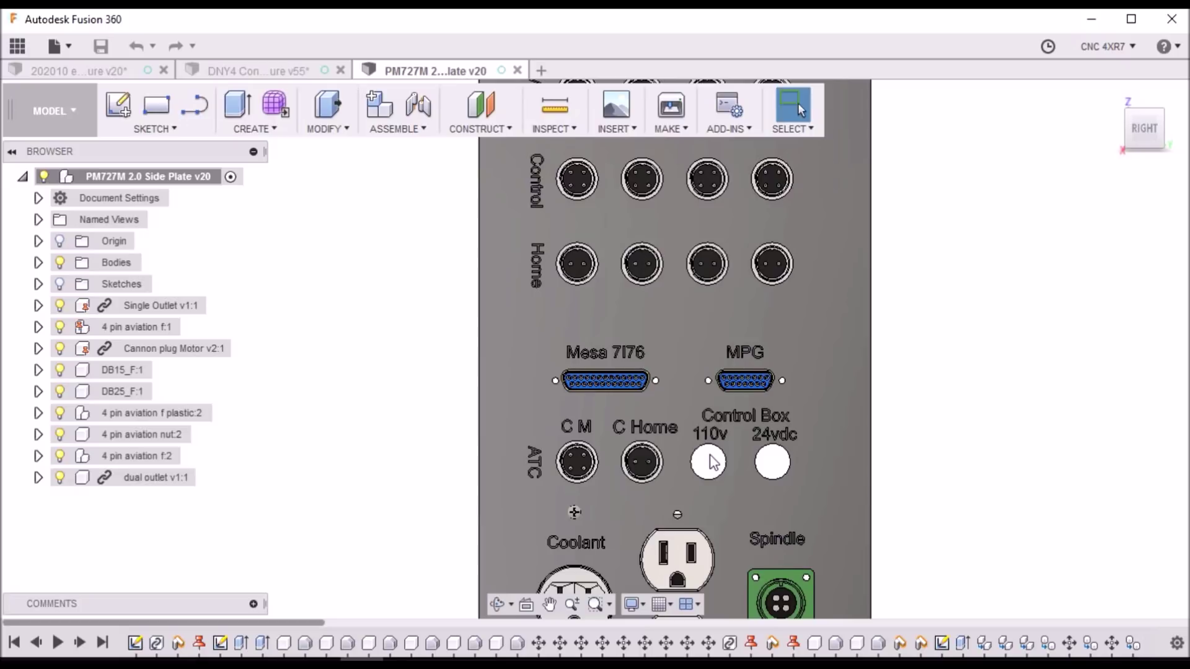
scroll(711, 461, "down", 3)
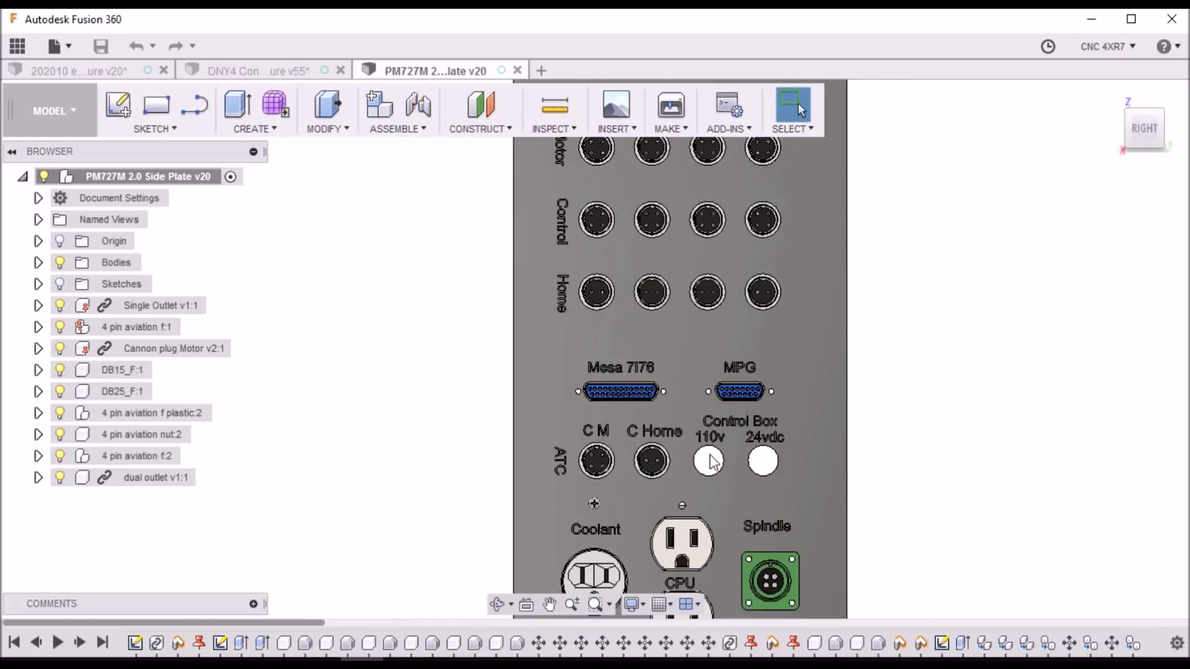
scroll(710, 409, "down", 3)
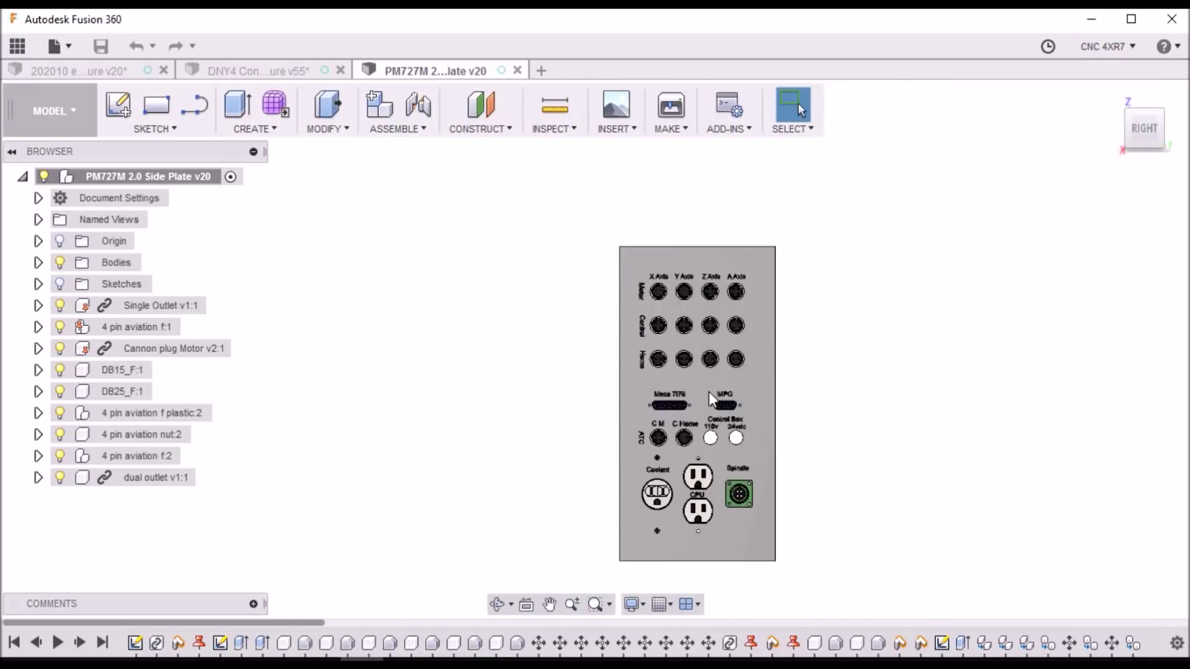
scroll(672, 523, "up", 5)
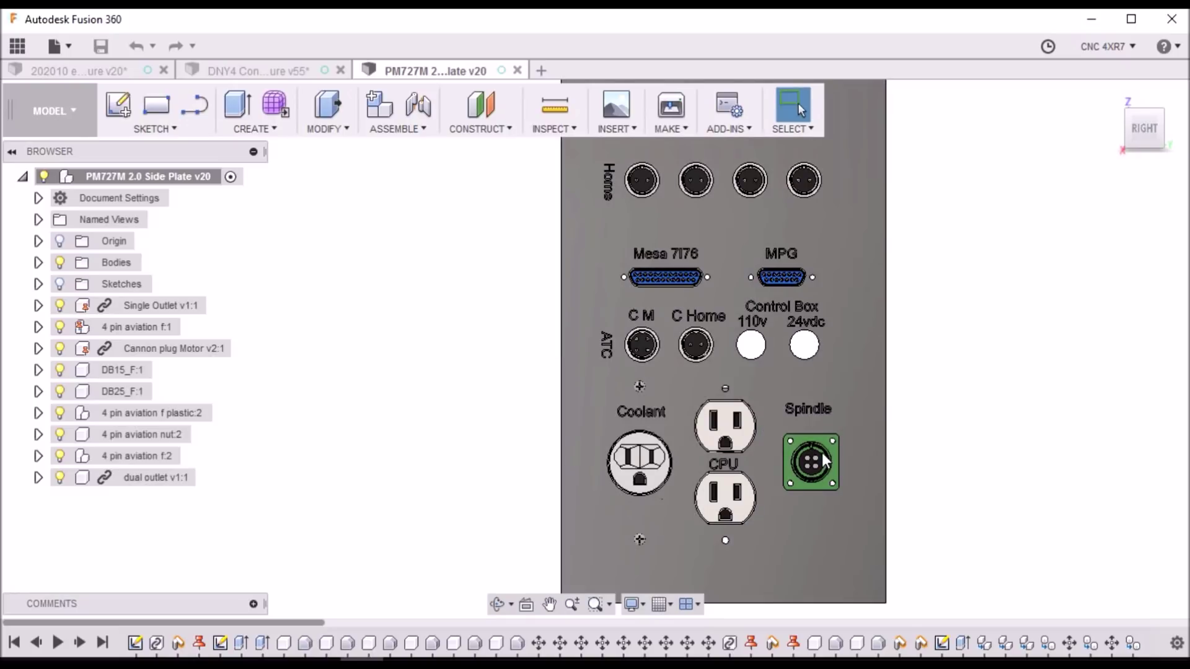
Orbit the side plate to an angle, snap back to its front view, and zoom out
mouse_move(1163, 152)
left_click_drag(1144, 129, 1093, 146)
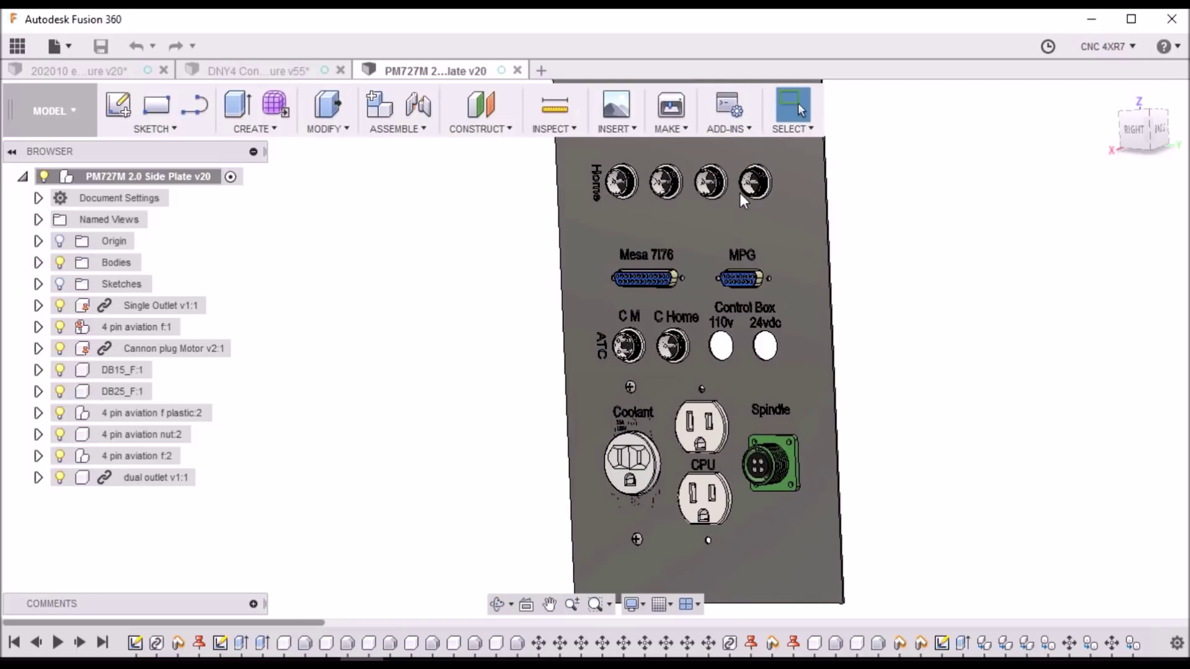
left_click(1137, 131)
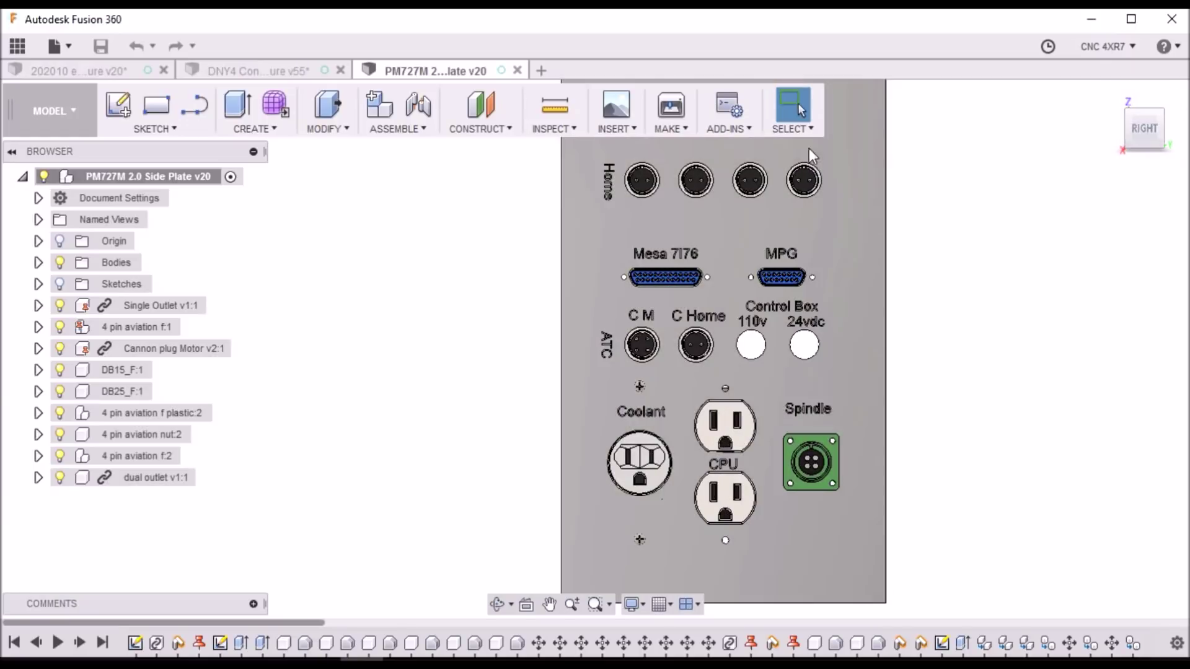
scroll(801, 492, "down", 3)
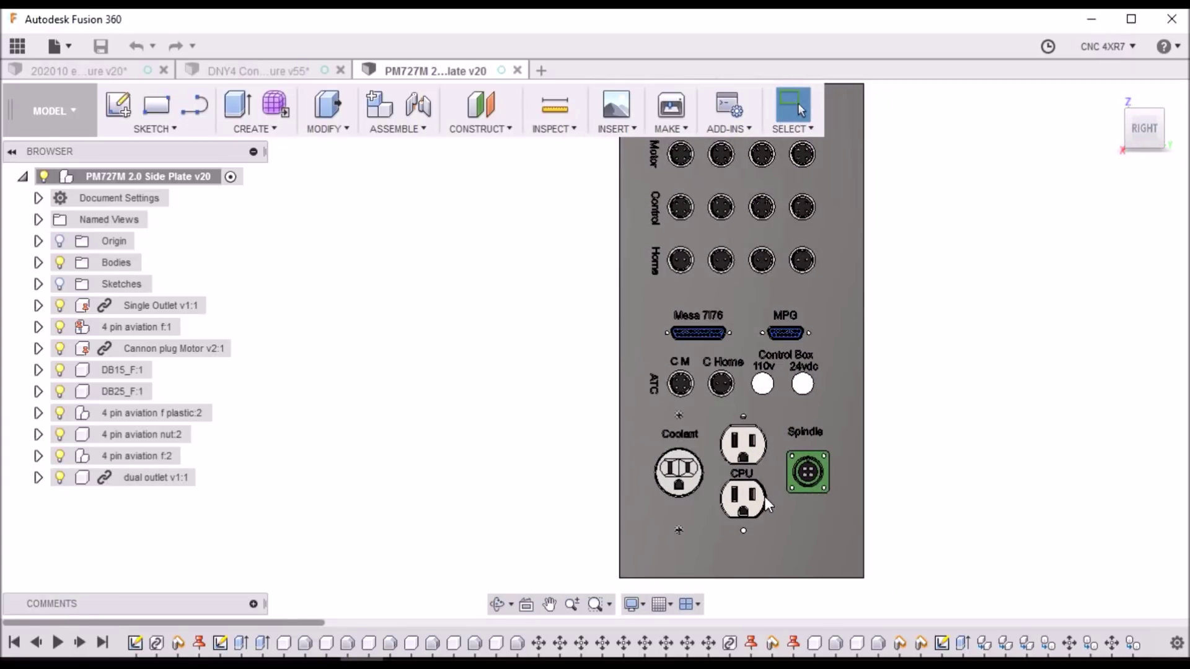
scroll(741, 516, "down", 2)
Inspect the back of the side plate, then square the view to its front again
middle_click_drag(767, 394, 1088, 194, "shift")
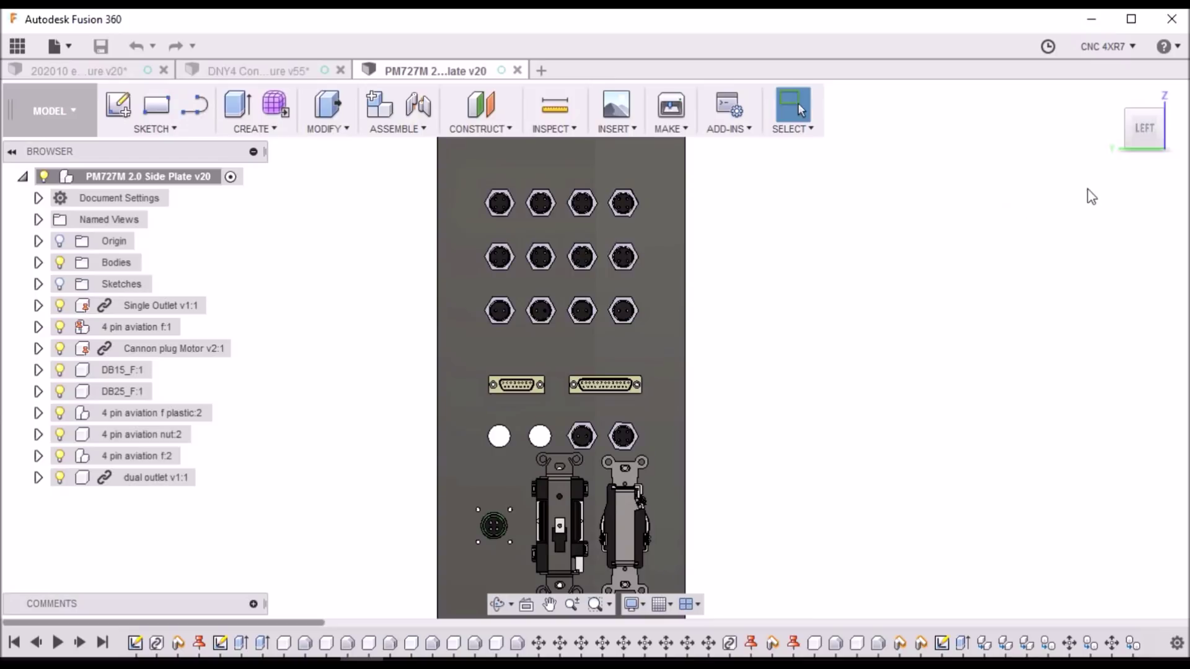
middle_click_drag(594, 348, 768, 338, "shift")
left_click(1152, 127)
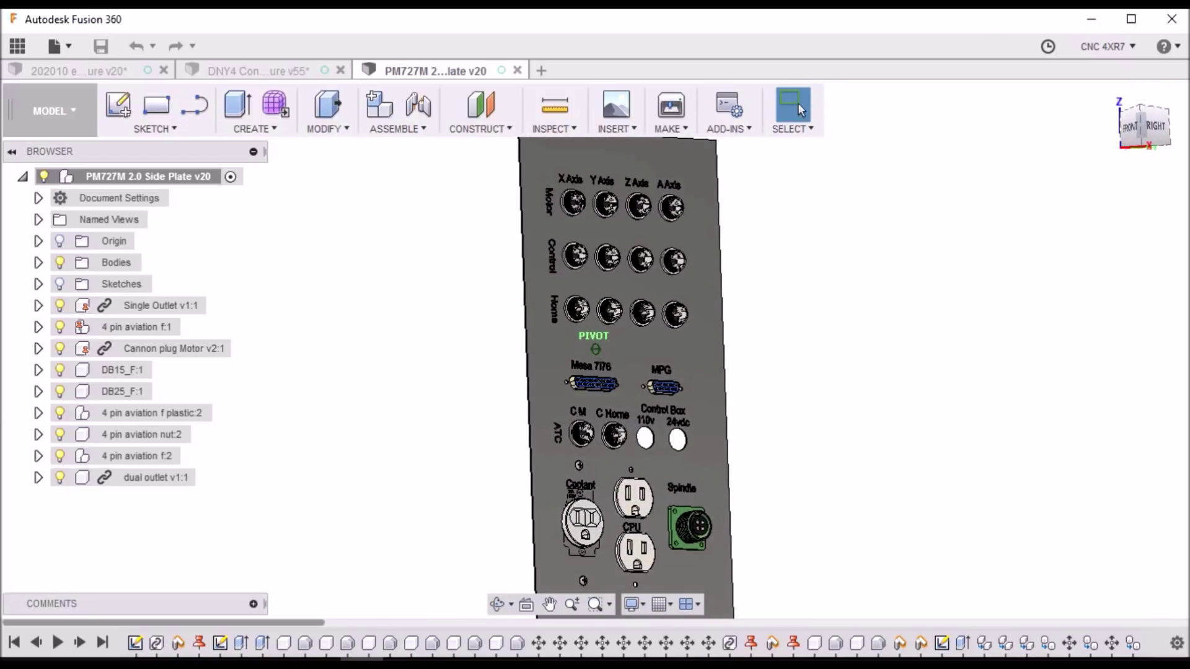
left_click(1153, 129)
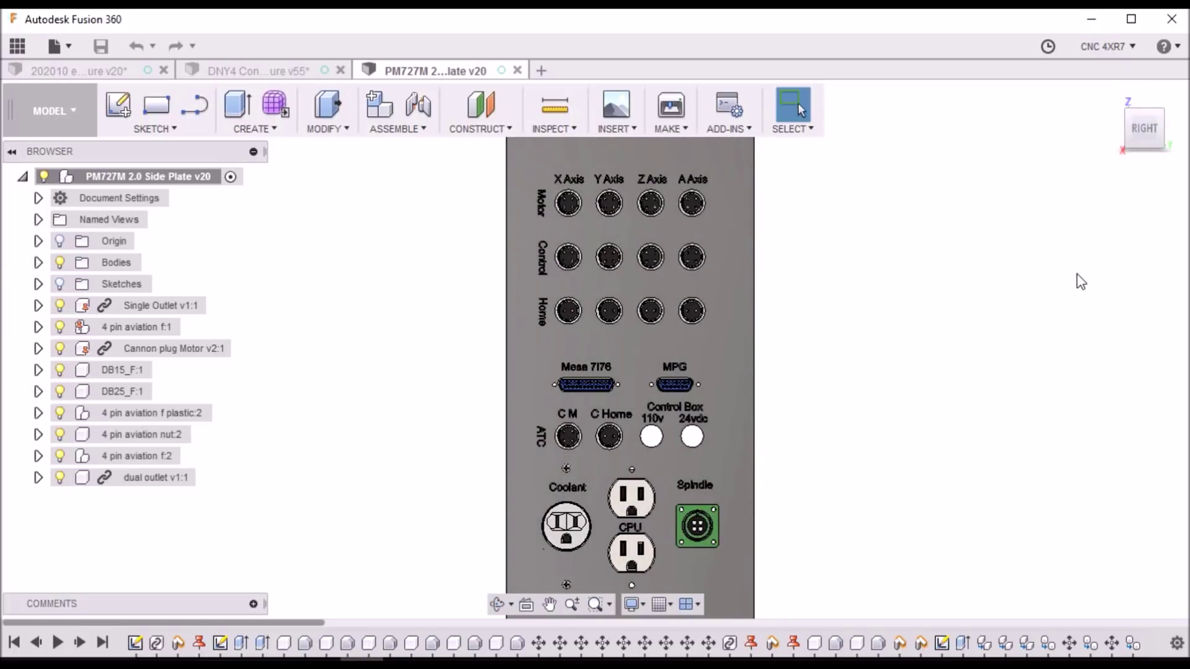
Go via the DNY4 Control Enclosure to the 202010 enclosure assembly and angle into its interior
left_click(245, 76)
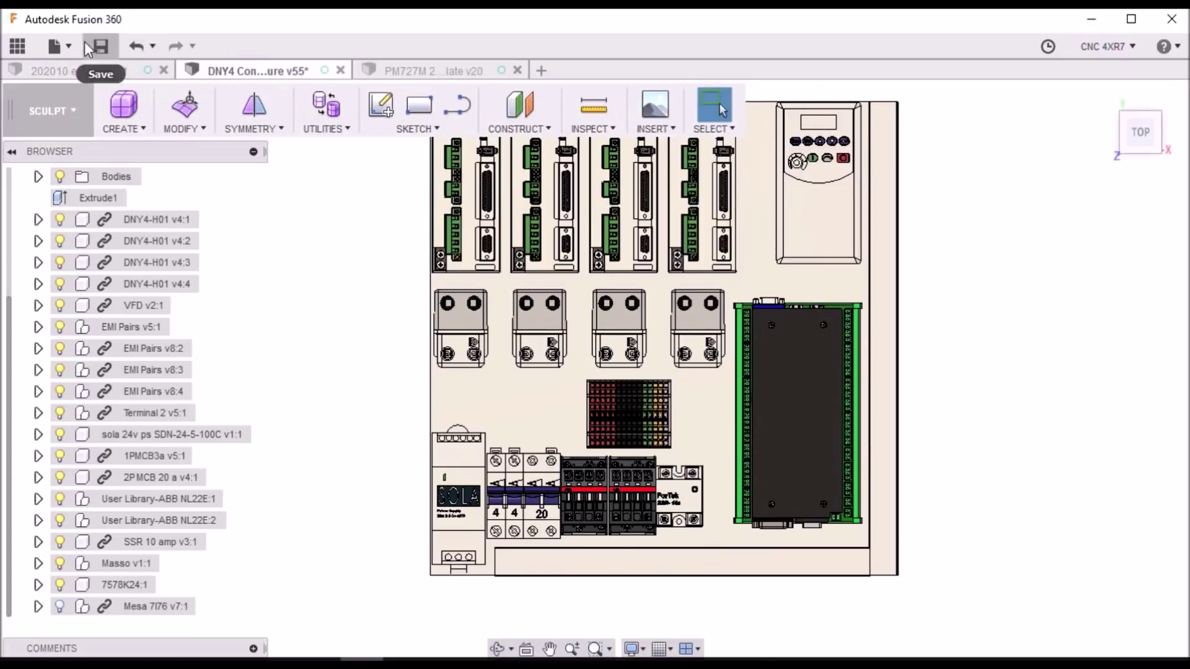
left_click(71, 65)
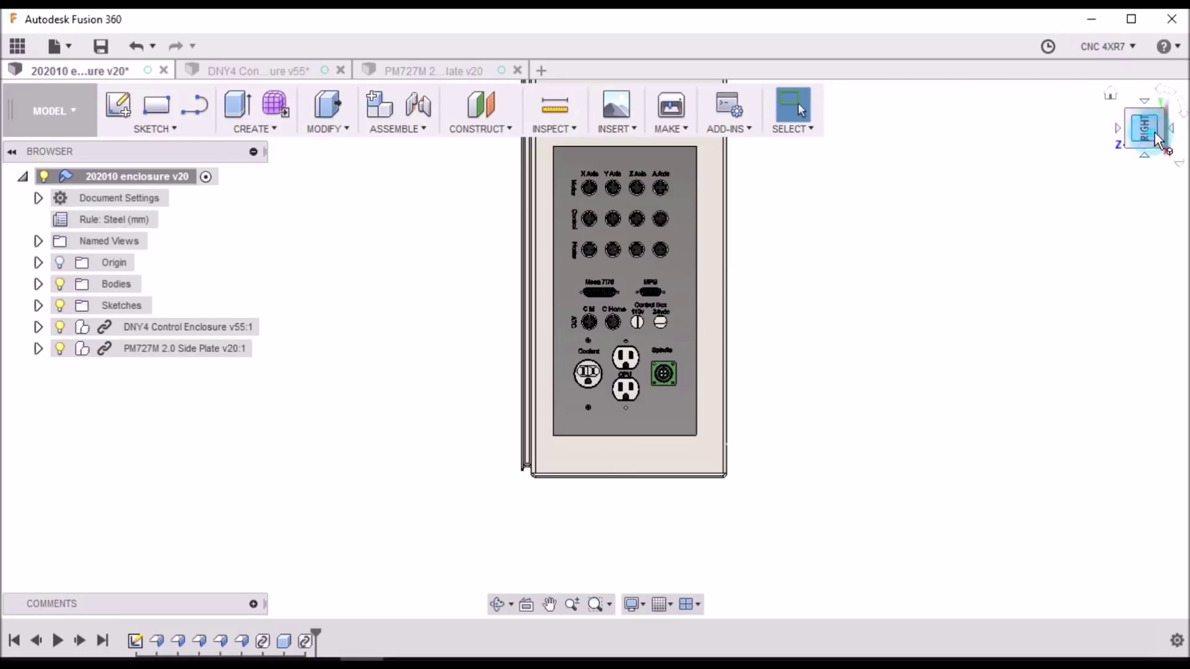
left_click(1145, 113)
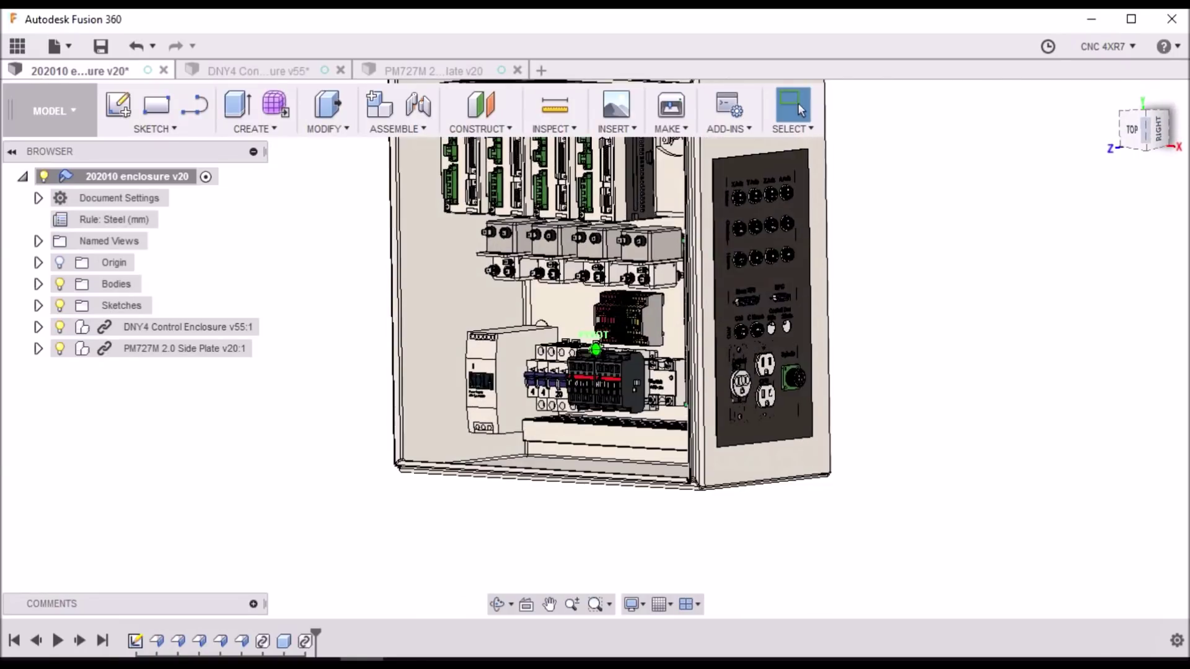
View the enclosure straight down from above, then tilt to an angled 3D view
scroll(1030, 328, "down", 3)
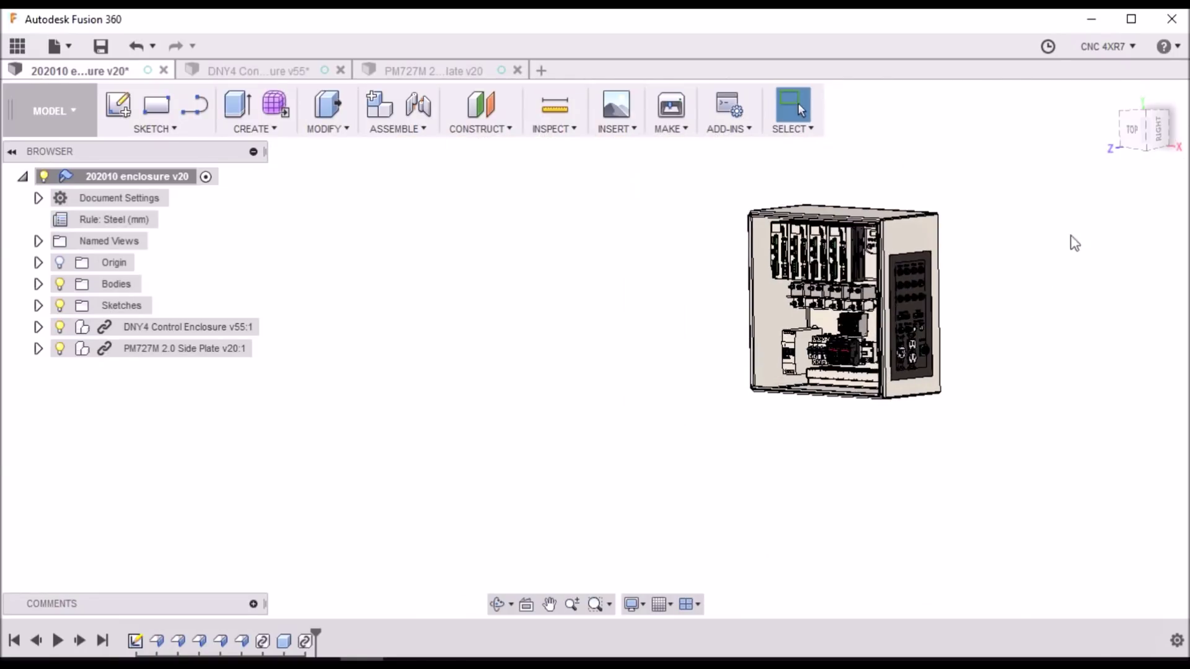
scroll(1157, 115, "up", 3)
left_click(1129, 135)
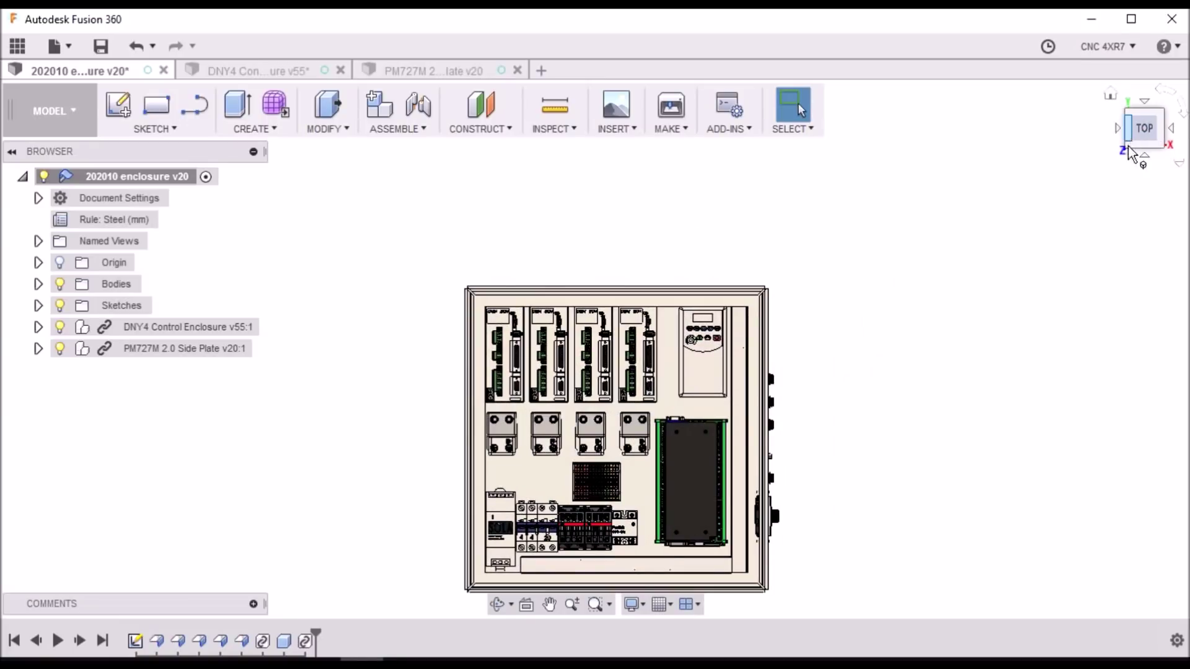
left_click(1131, 144)
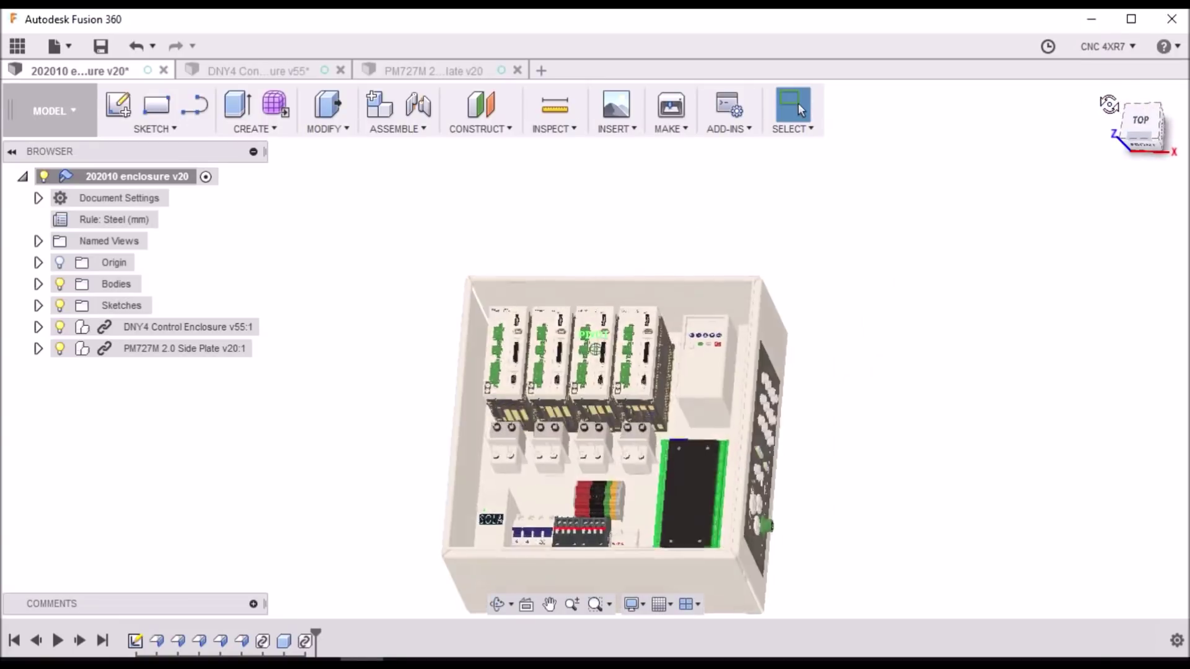
Orbit and zoom to see the enclosure interior, then move to the DNY4 Control Enclosure design
middle_click_drag(557, 397, 482, 301, "shift")
scroll(482, 301, "down", 3)
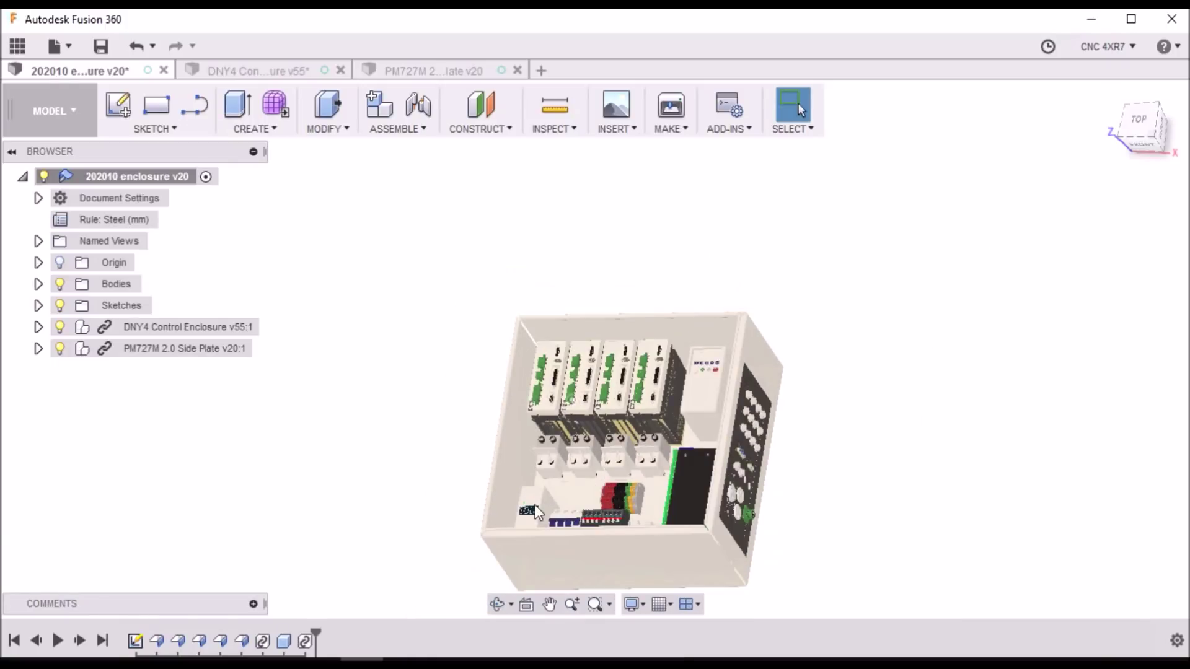
scroll(526, 548, "down", 3)
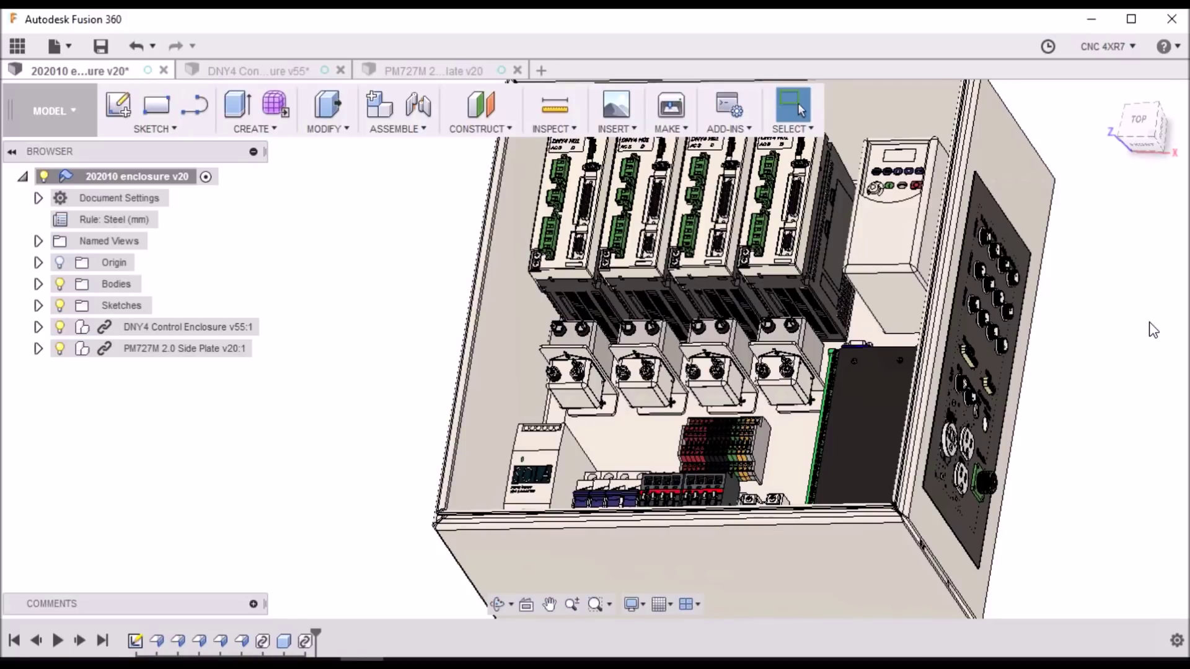
left_click(268, 77)
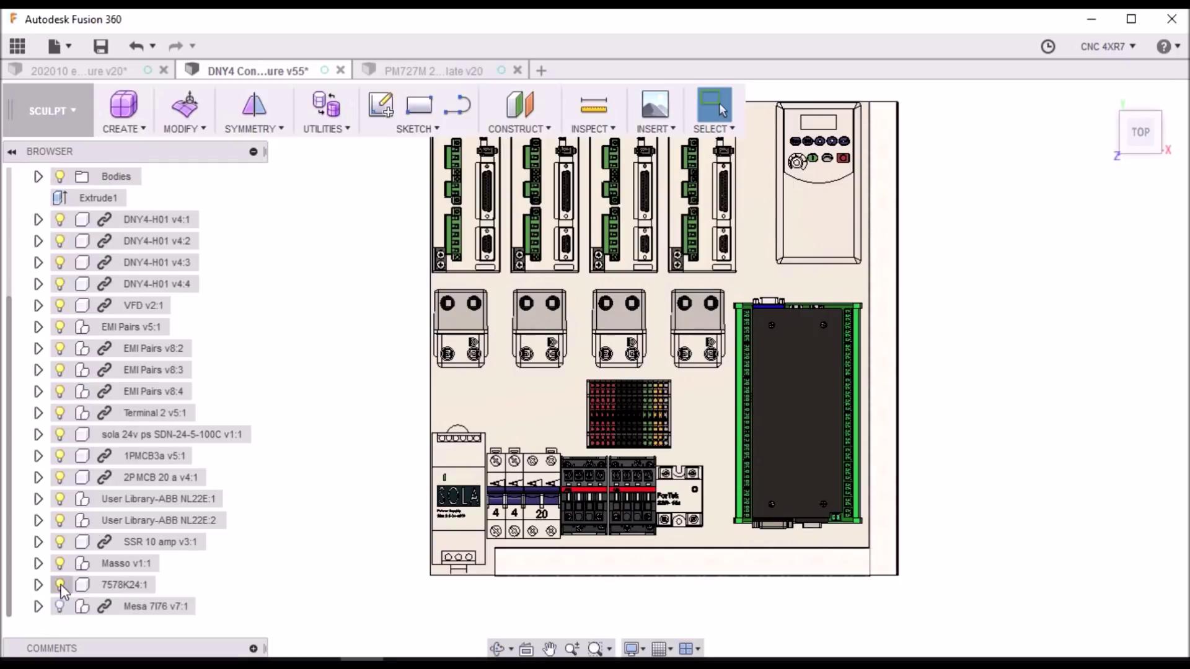
Hide the Masso v1:1 board and show Mesa 7I76 v7:1 in its place on the backplate
left_click(59, 563)
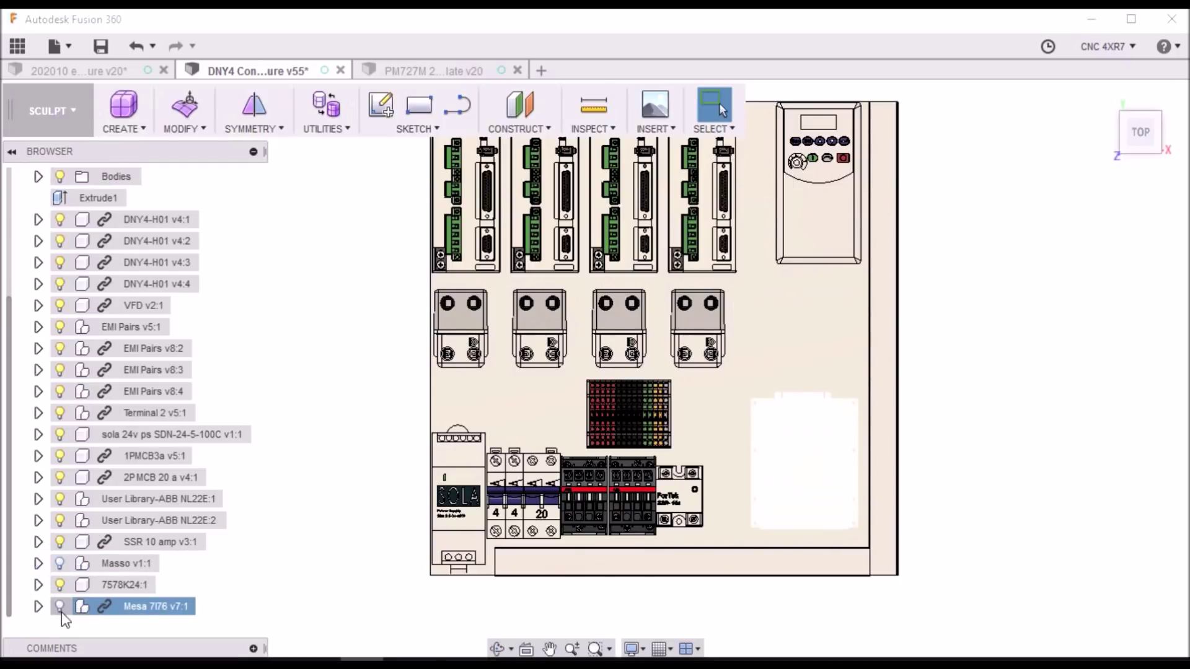
left_click(60, 606)
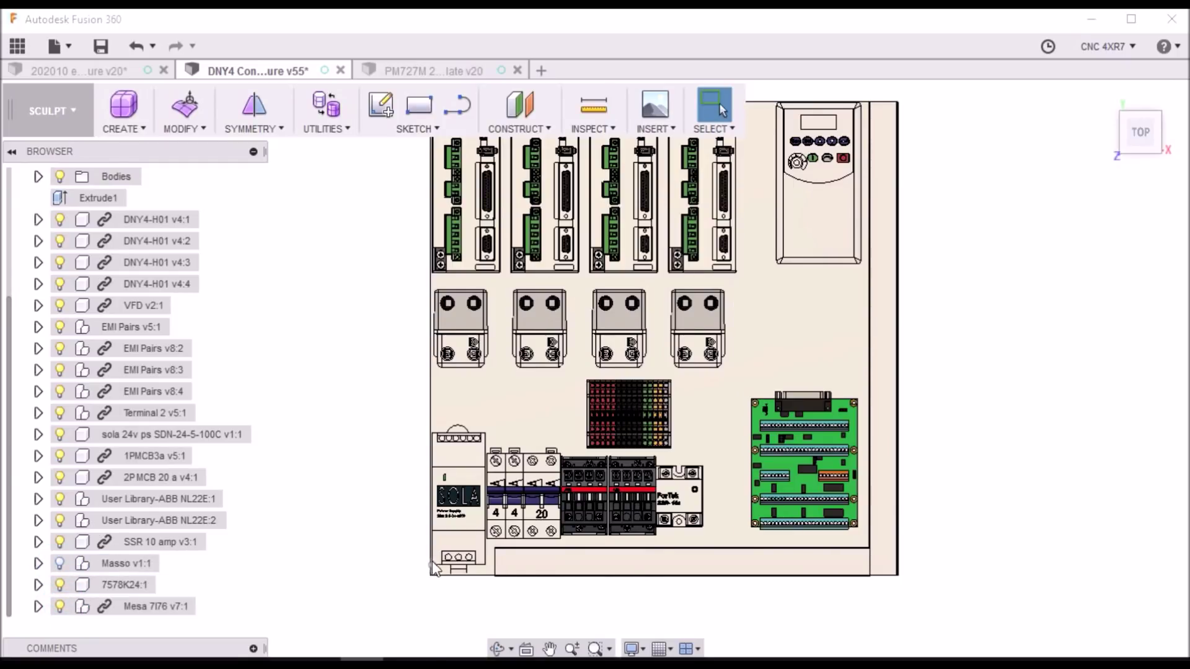
scroll(877, 518, "up", 1)
scroll(900, 534, "down", 2)
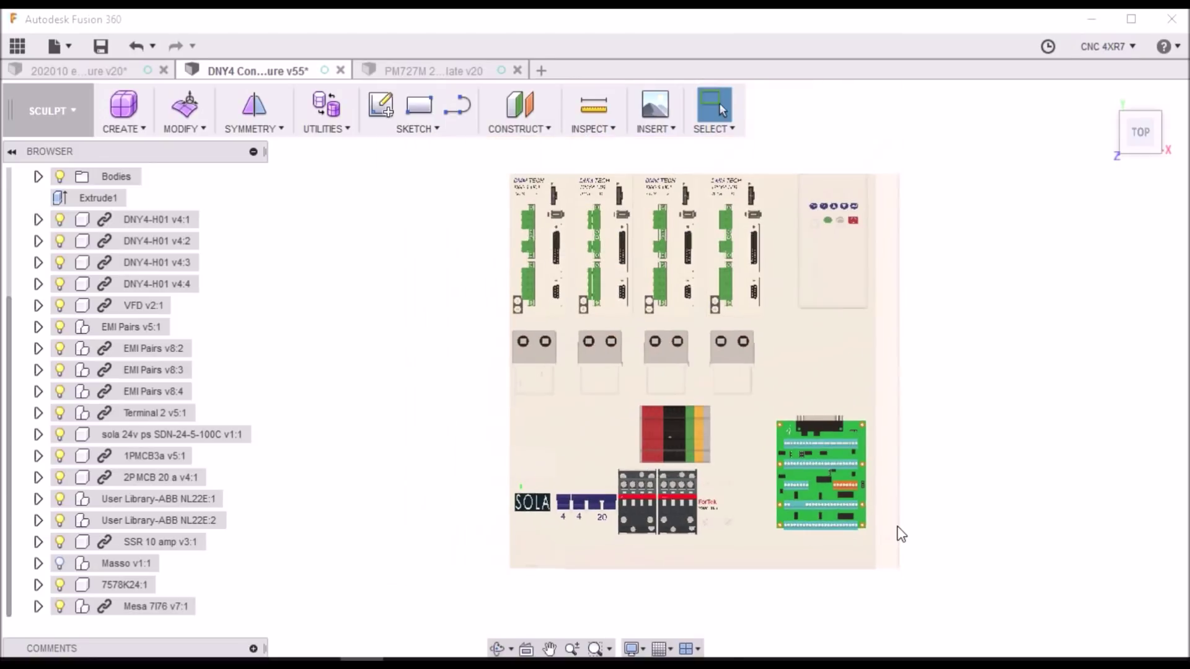